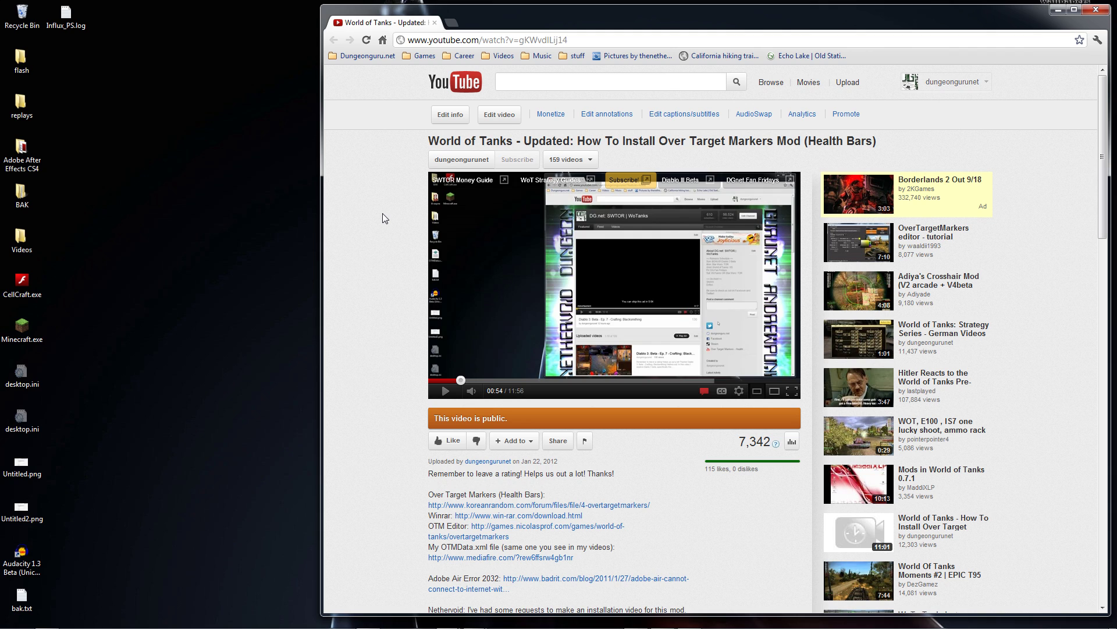
# Open a new Windows Explorer window from the Start orb's right-click menu.
pyautogui.moveTo(19, 622)
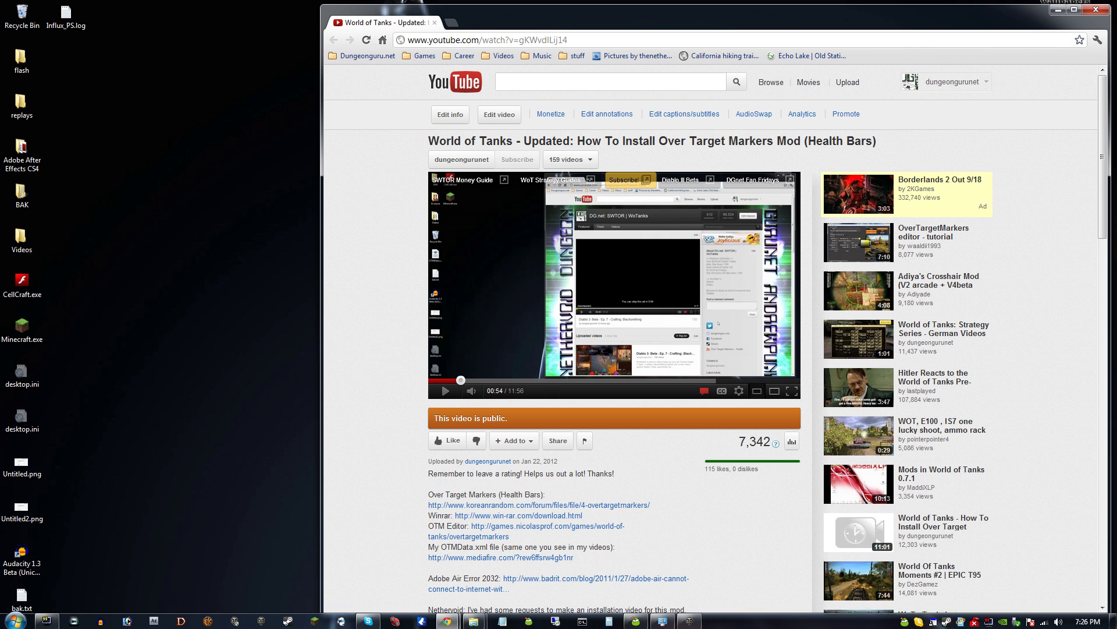
pyautogui.rightClick(22, 618)
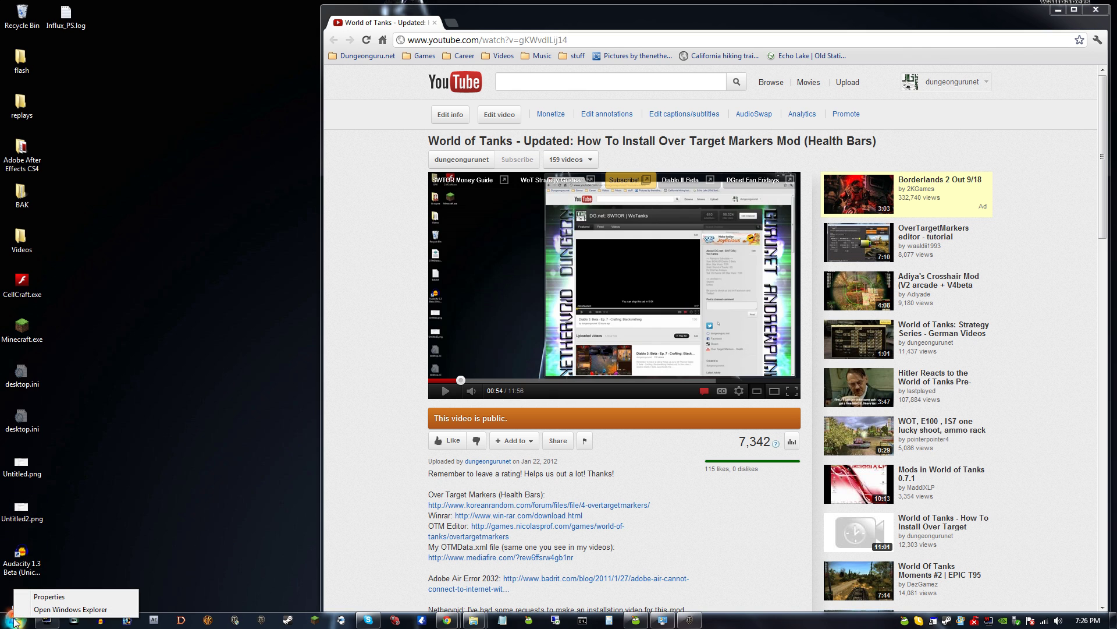
pyautogui.click(55, 610)
pyautogui.moveTo(428, 322); pyautogui.dragTo(428, 326)
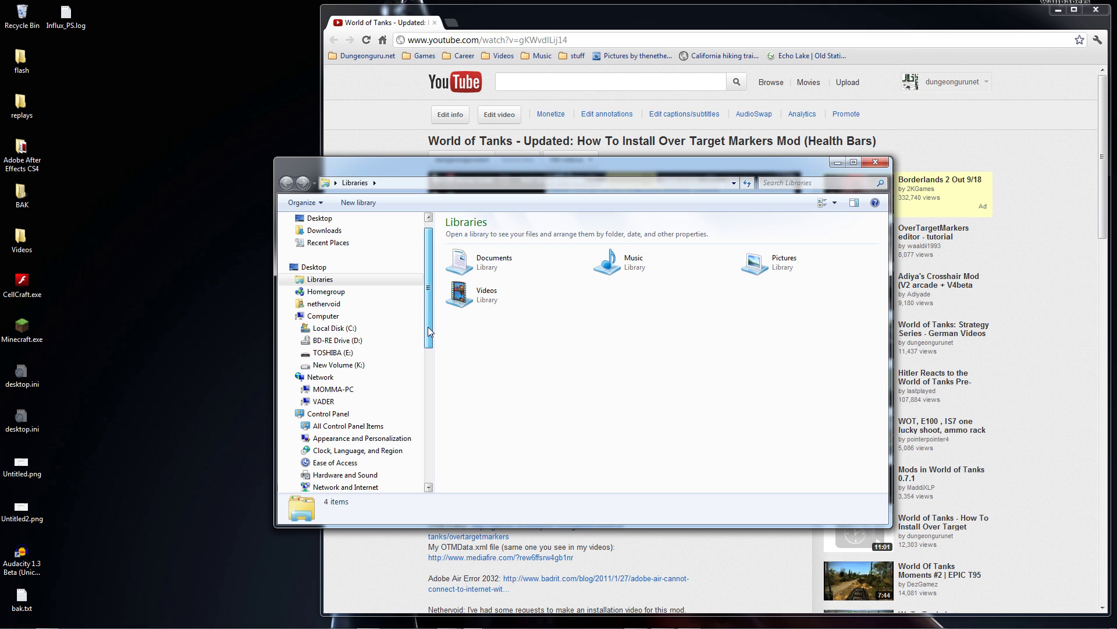
# Browse Local Disk (C:) > Games > World_of_Tanks > res_mods and open the 0.7.1.1 folder.
pyautogui.click(298, 329)
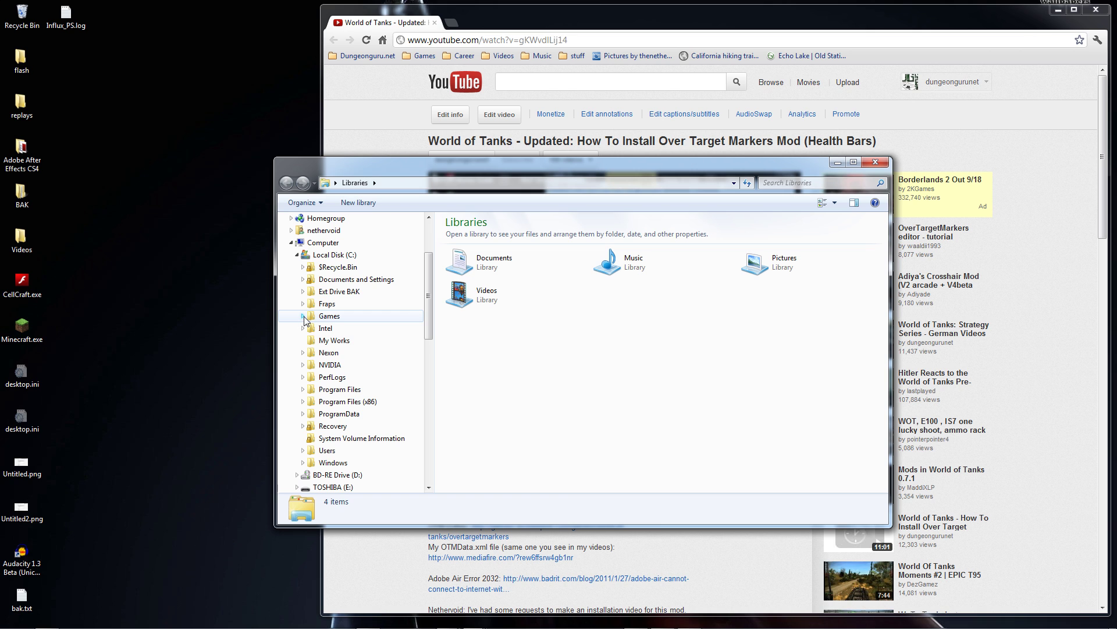
pyautogui.click(303, 318)
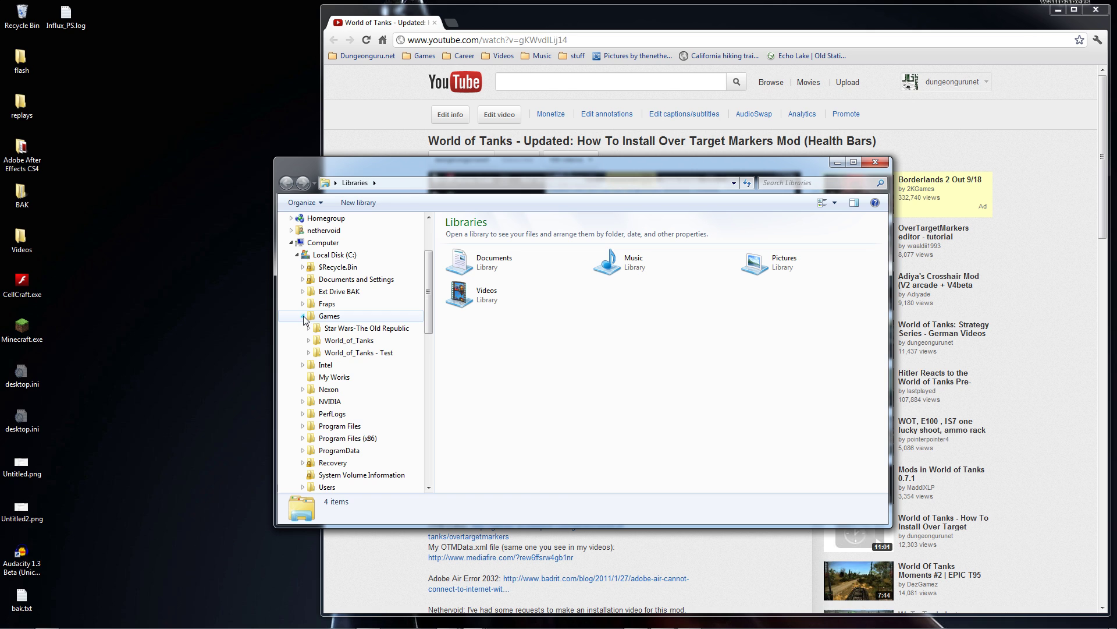
pyautogui.click(335, 254)
pyautogui.click(330, 315)
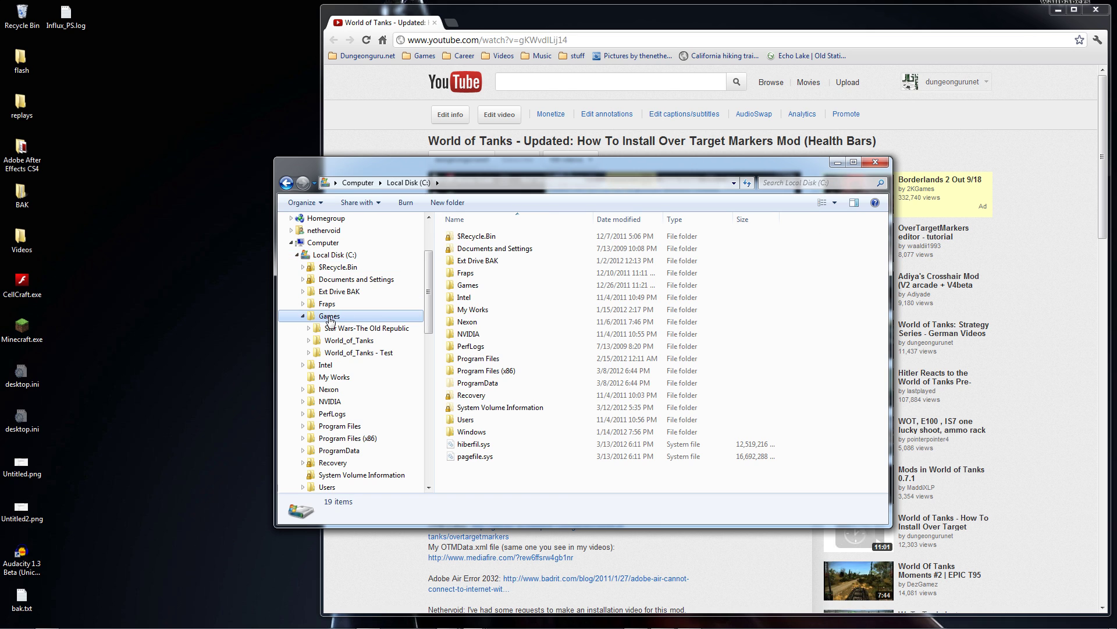
pyautogui.click(309, 340)
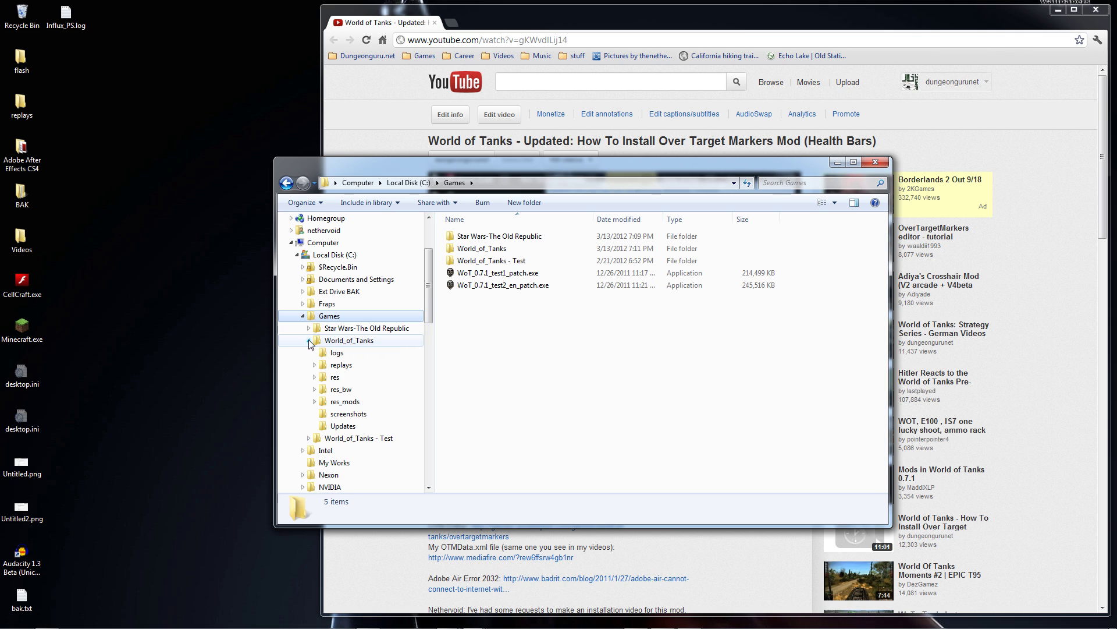
pyautogui.click(335, 402)
pyautogui.click(315, 402)
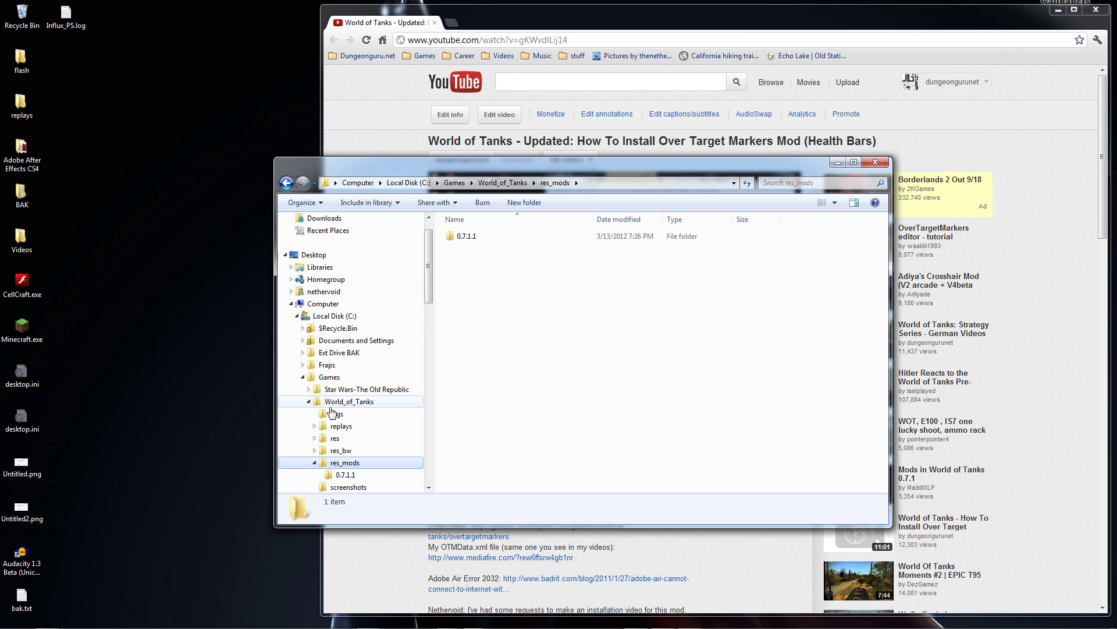
pyautogui.scroll(-1, 429, 314)
pyautogui.scroll(-1, 429, 317)
pyautogui.click(346, 365)
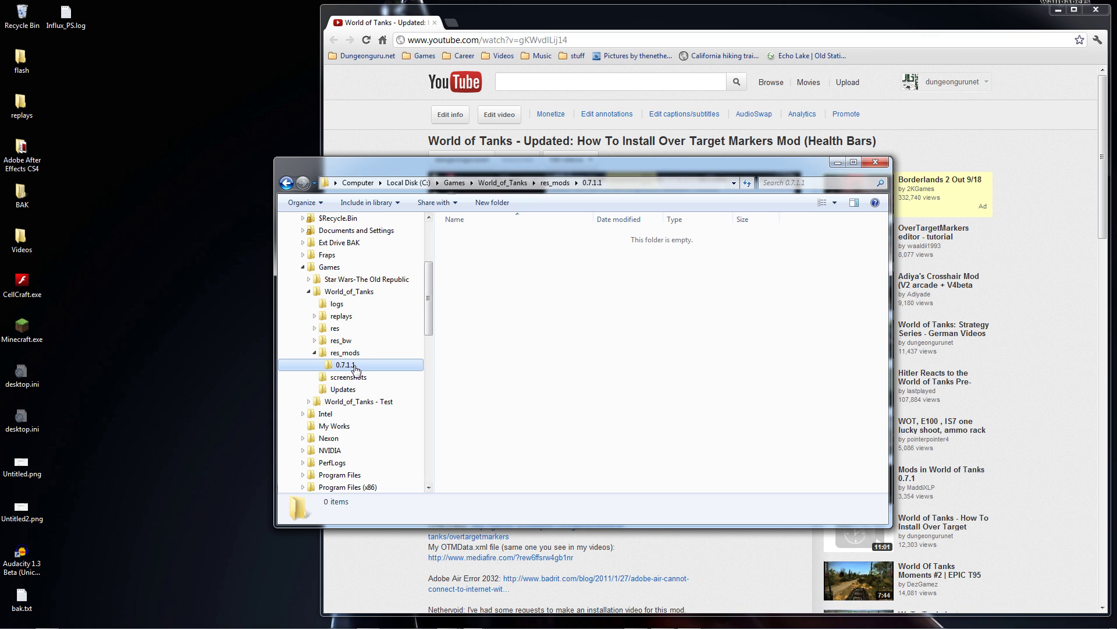
# Create a new folder named gui inside 0.7.1.1.
pyautogui.rightClick(484, 280)
pyautogui.moveTo(516, 423)
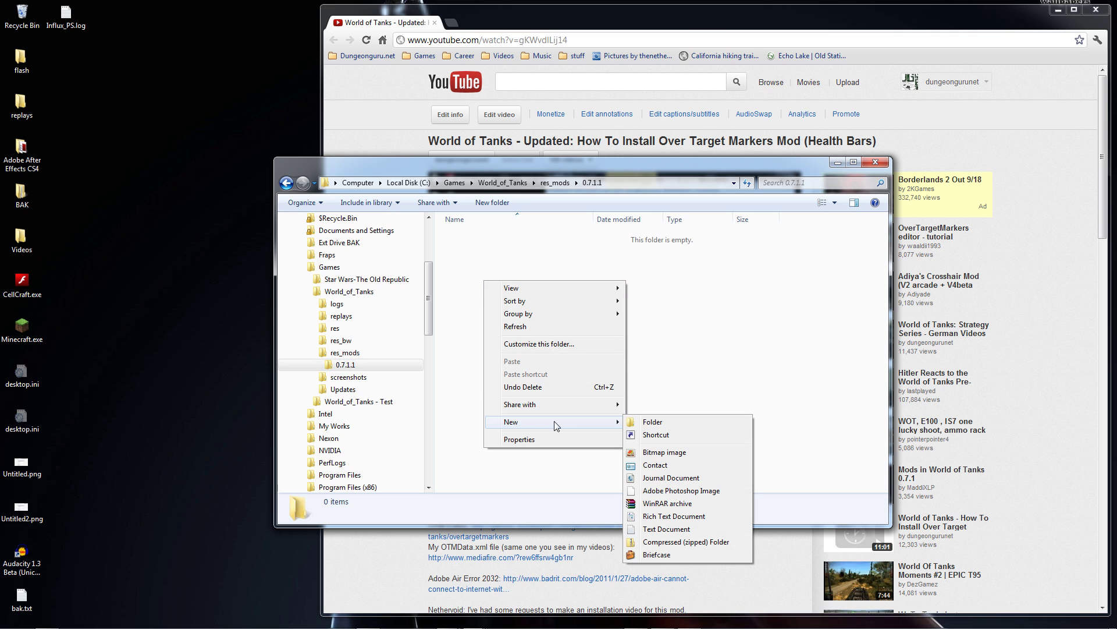
pyautogui.click(629, 425)
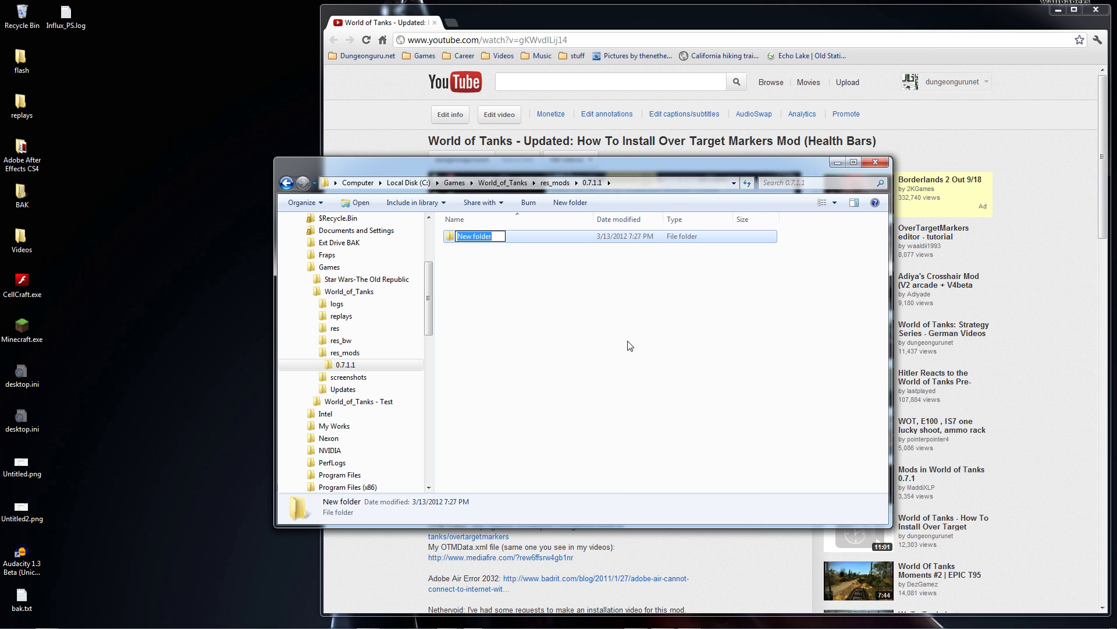
pyautogui.write('gui')
pyautogui.press('Return')
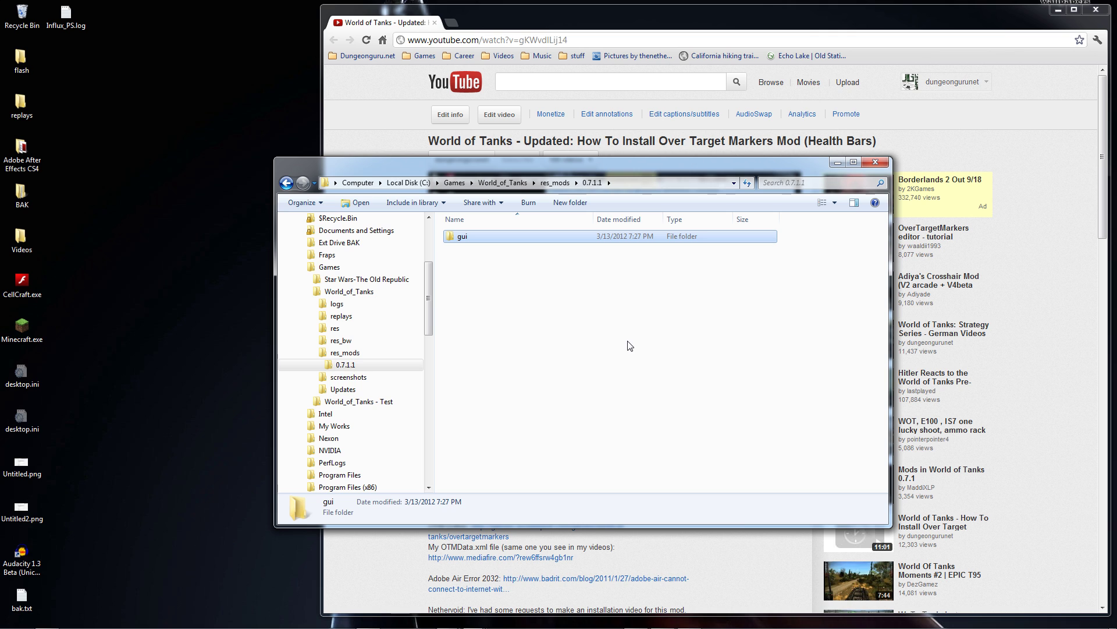
# Open the new gui folder.
pyautogui.rightClick(498, 300)
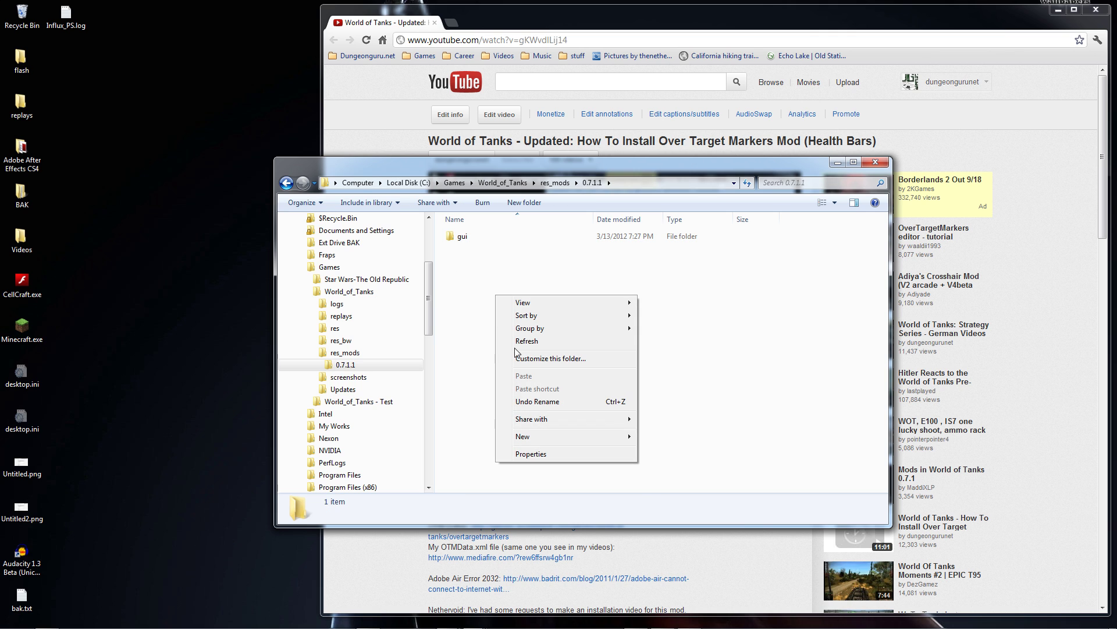
pyautogui.click(525, 247)
pyautogui.click(462, 235)
pyautogui.doubleClick(462, 235)
# Create a new folder inside gui, mistakenly named flask.
pyautogui.rightClick(469, 291)
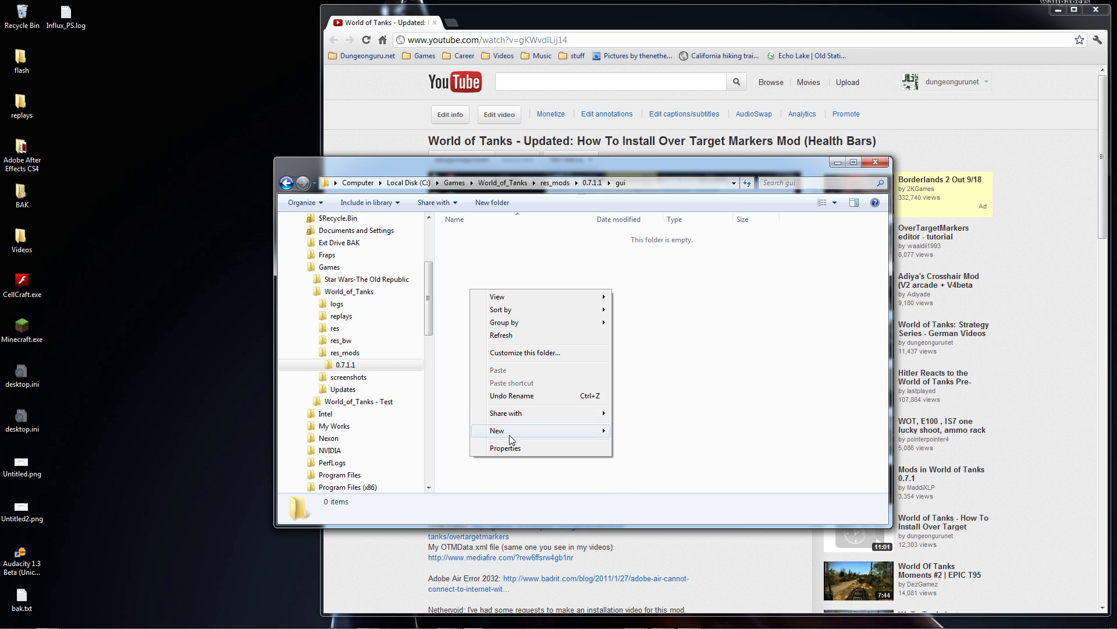
pyautogui.moveTo(524, 431)
pyautogui.click(635, 434)
pyautogui.write('flask')
pyautogui.press('Return')
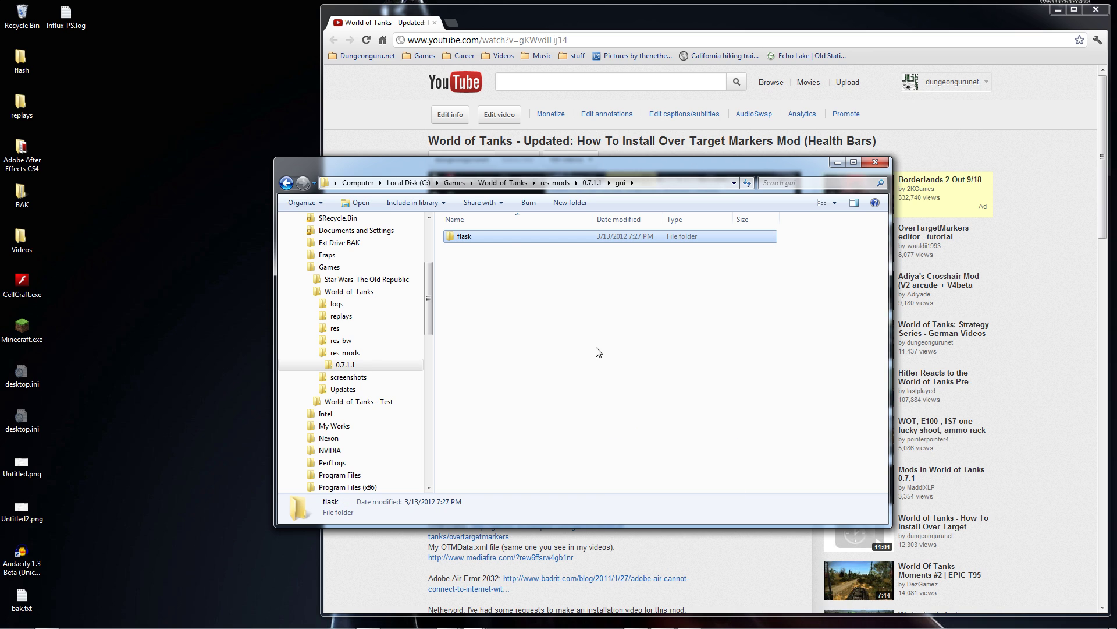
# Rename the flask folder to flash and open it.
pyautogui.press('F2')
pyautogui.press('End')
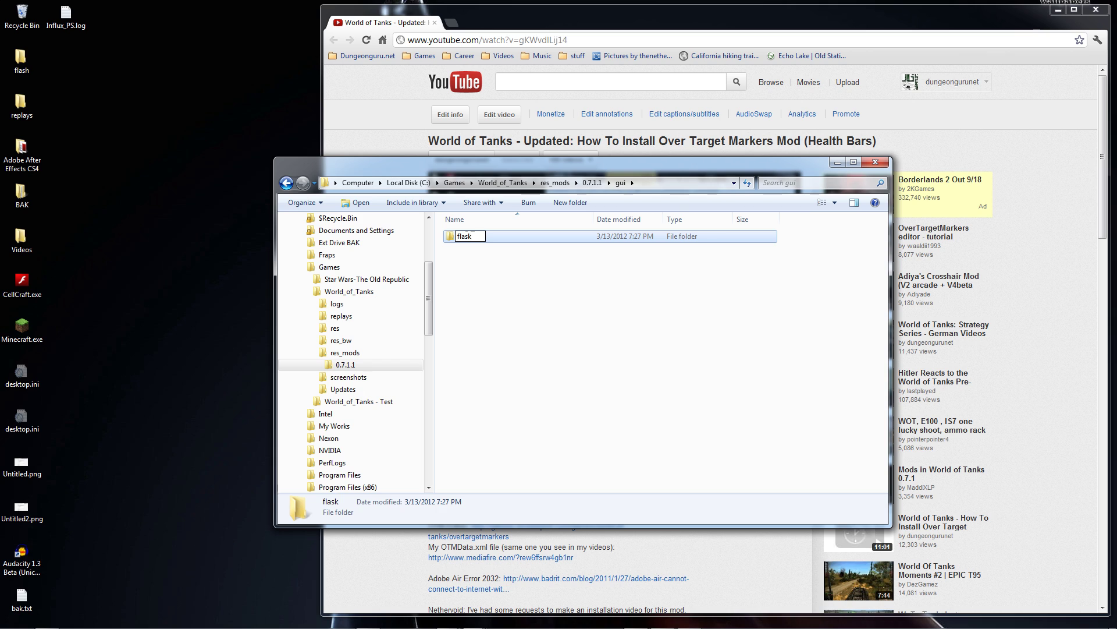
pyautogui.write('h')
pyautogui.press('Return')
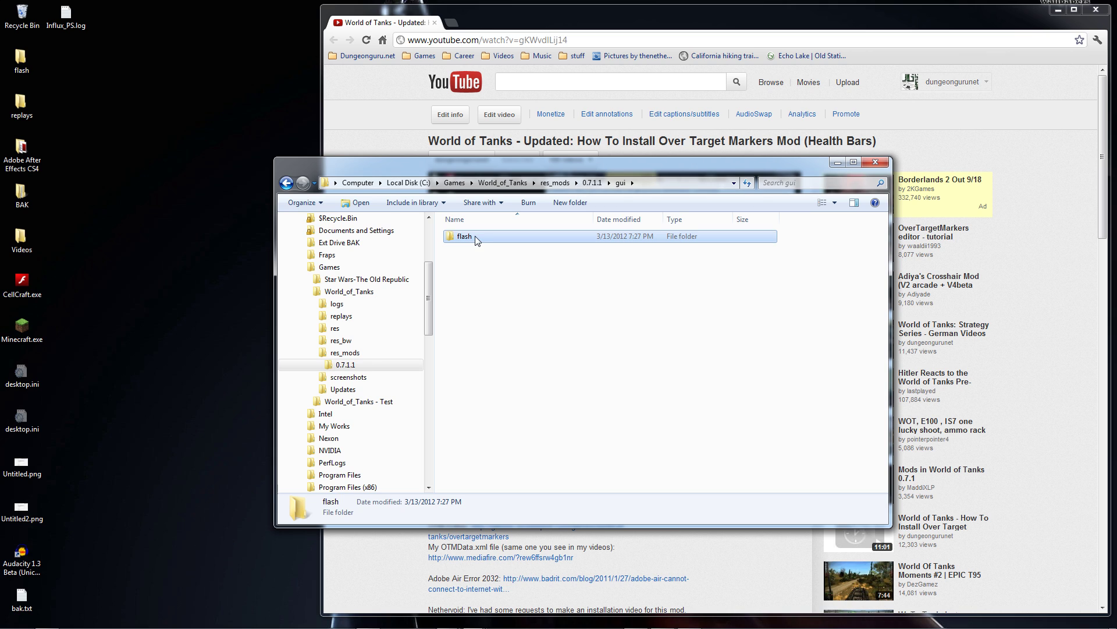
pyautogui.doubleClick(475, 235)
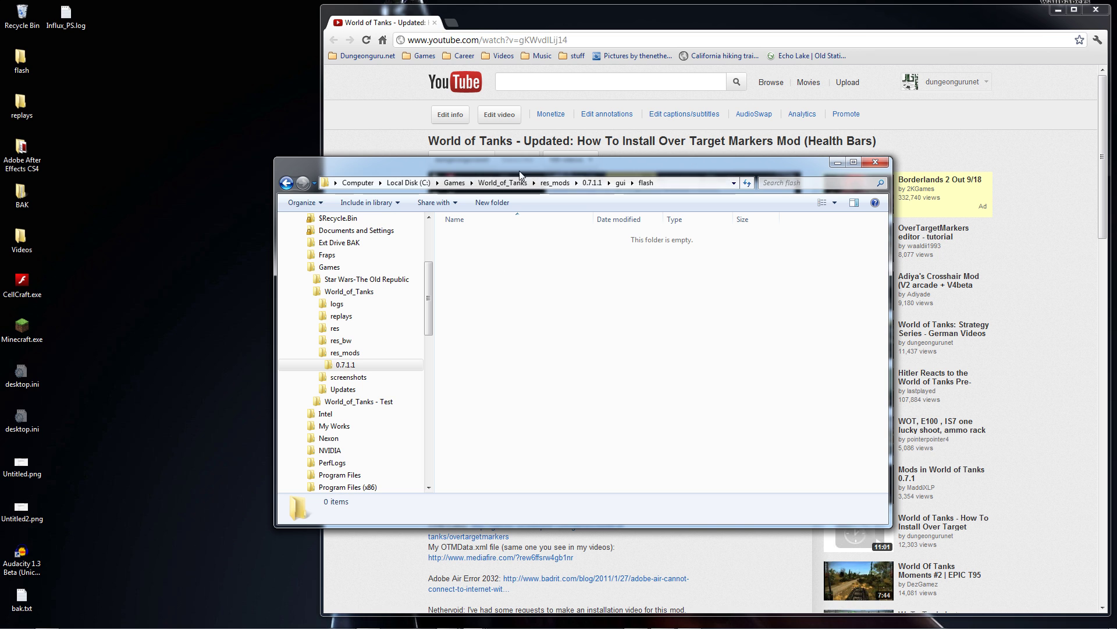
# Minimize the Explorer window and scroll the YouTube page down to the description links.
pyautogui.moveTo(525, 168); pyautogui.dragTo(487, 188)
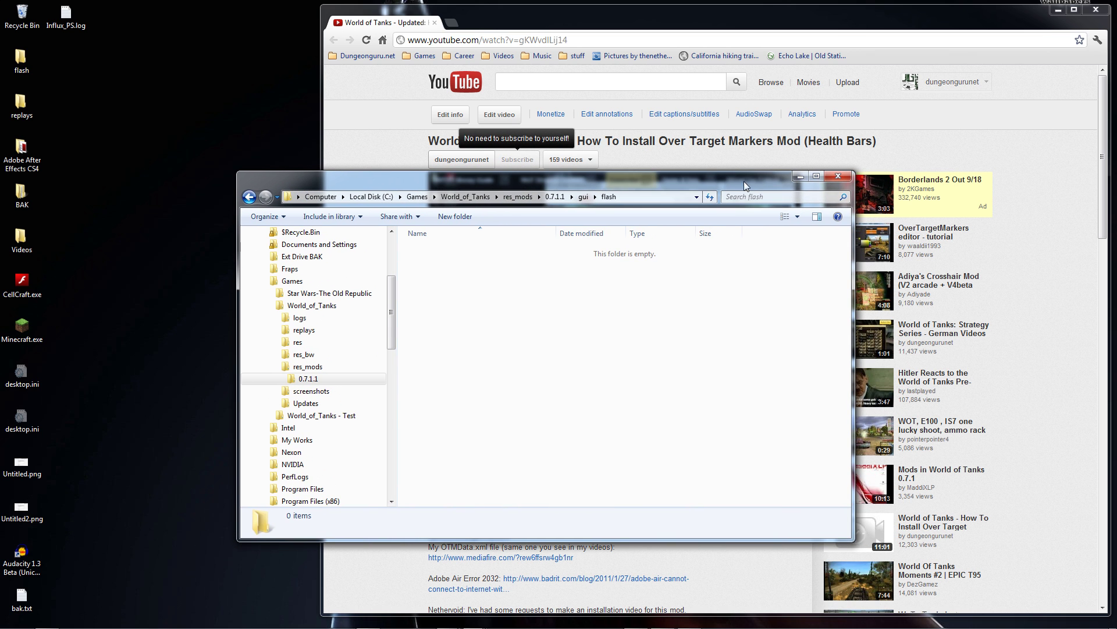
pyautogui.click(799, 177)
pyautogui.scroll(-2, 410, 433)
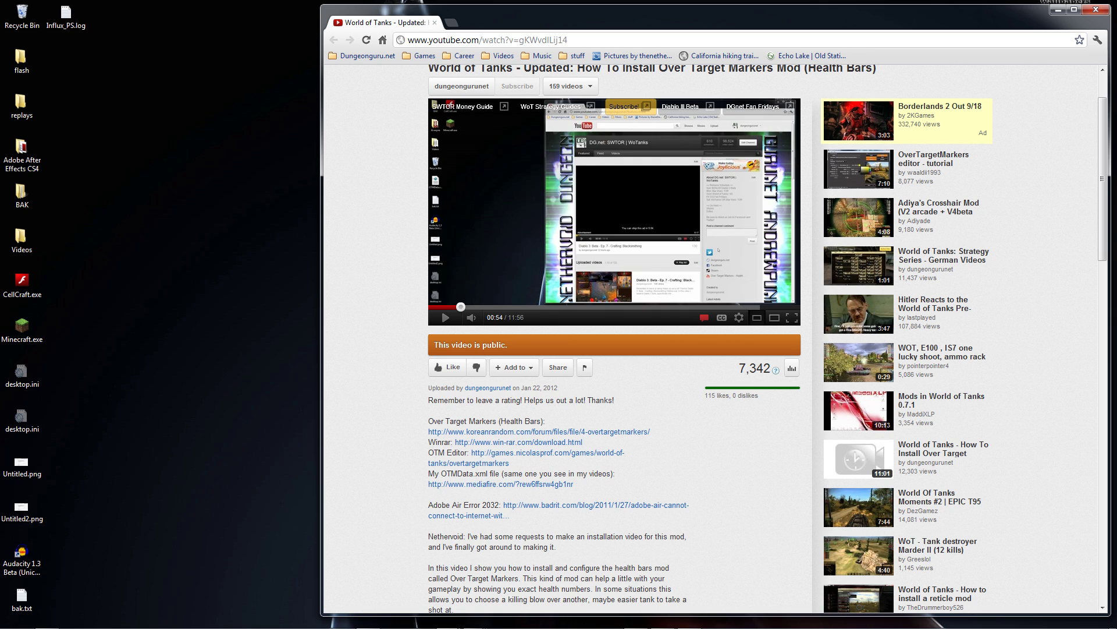
# Open the koreanrandom link and translate the Russian mod page into English.
pyautogui.click(513, 431)
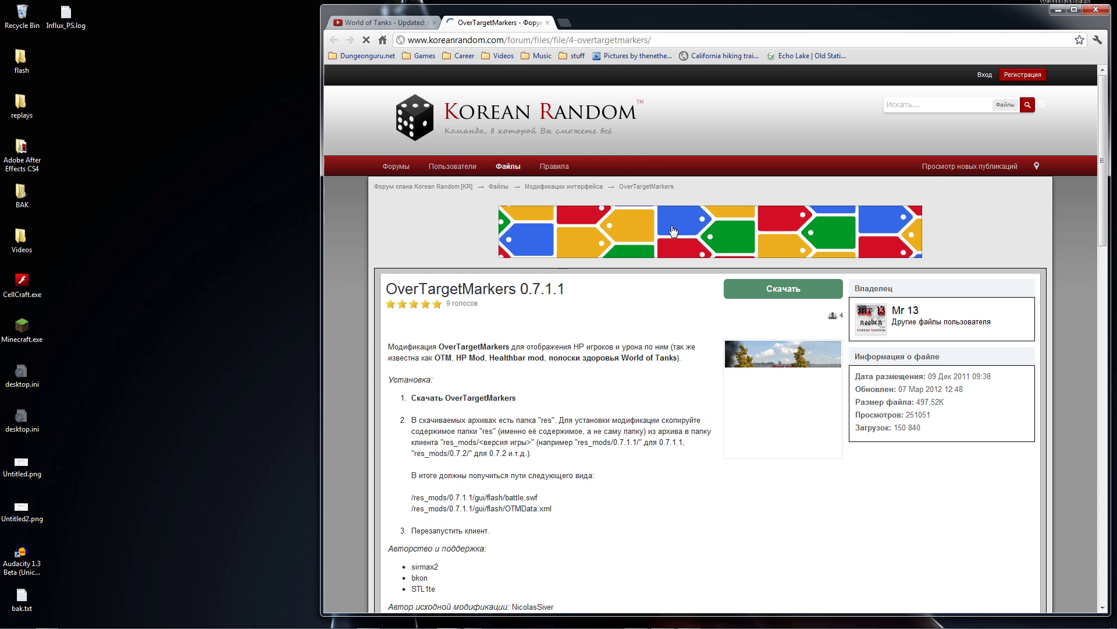
pyautogui.click(589, 77)
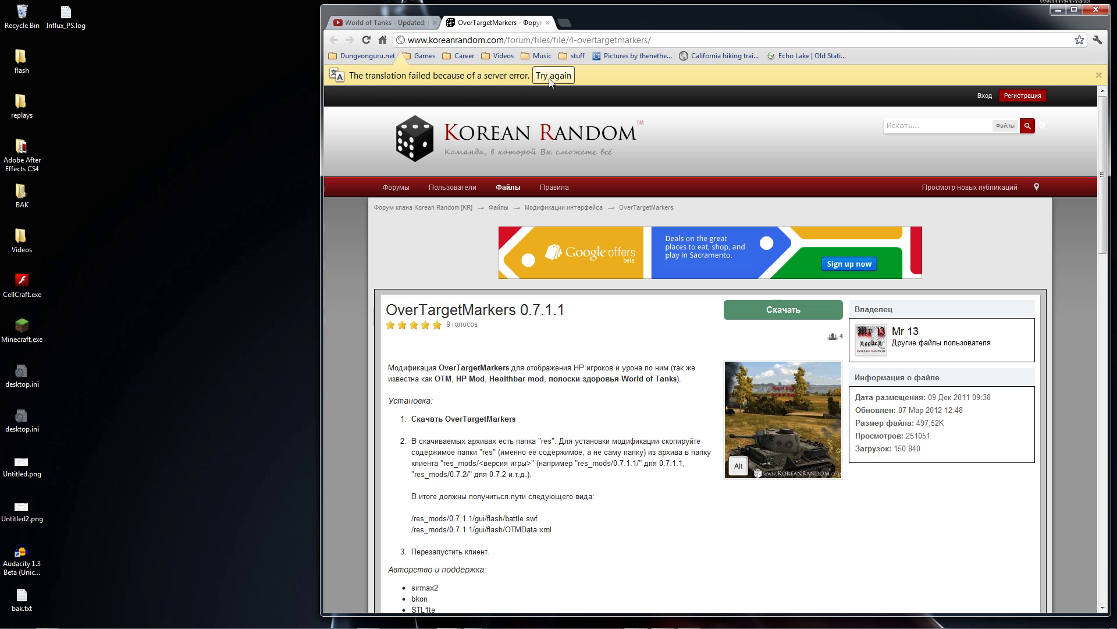
pyautogui.click(557, 75)
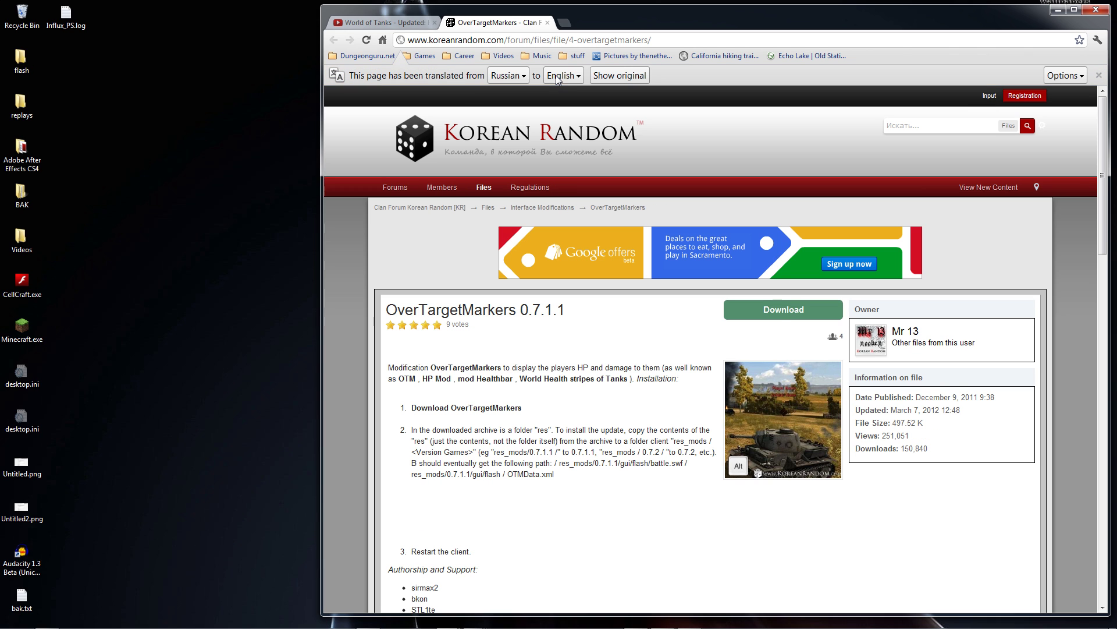
# Download the OverTargetMarkers 0.7.1.1 archive from the translated page.
pyautogui.moveTo(769, 314)
pyautogui.moveTo(559, 309)
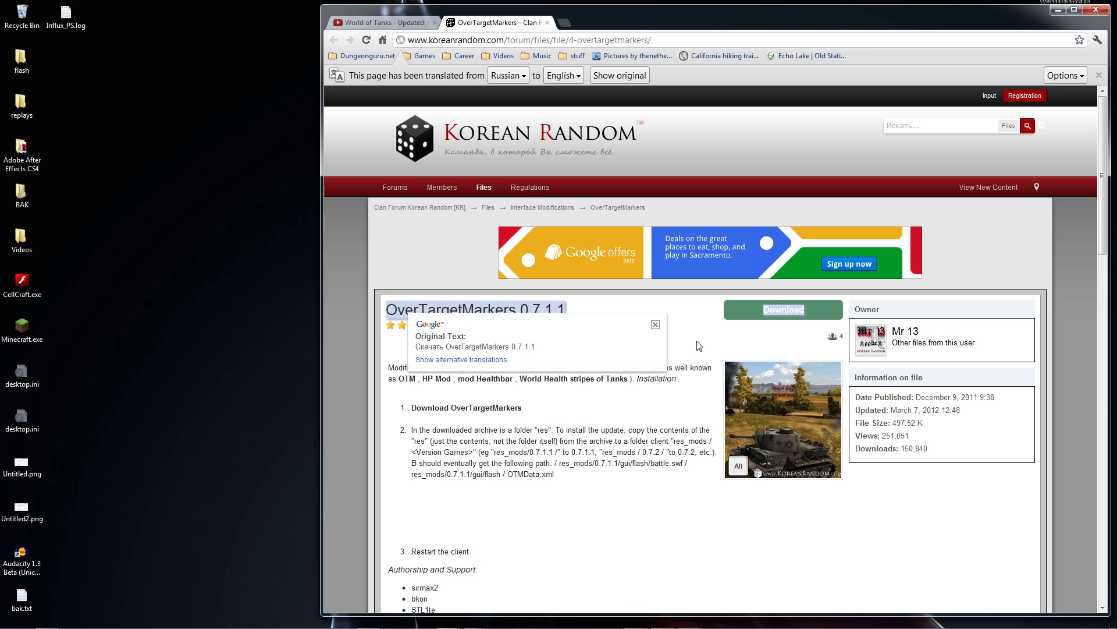
pyautogui.click(817, 315)
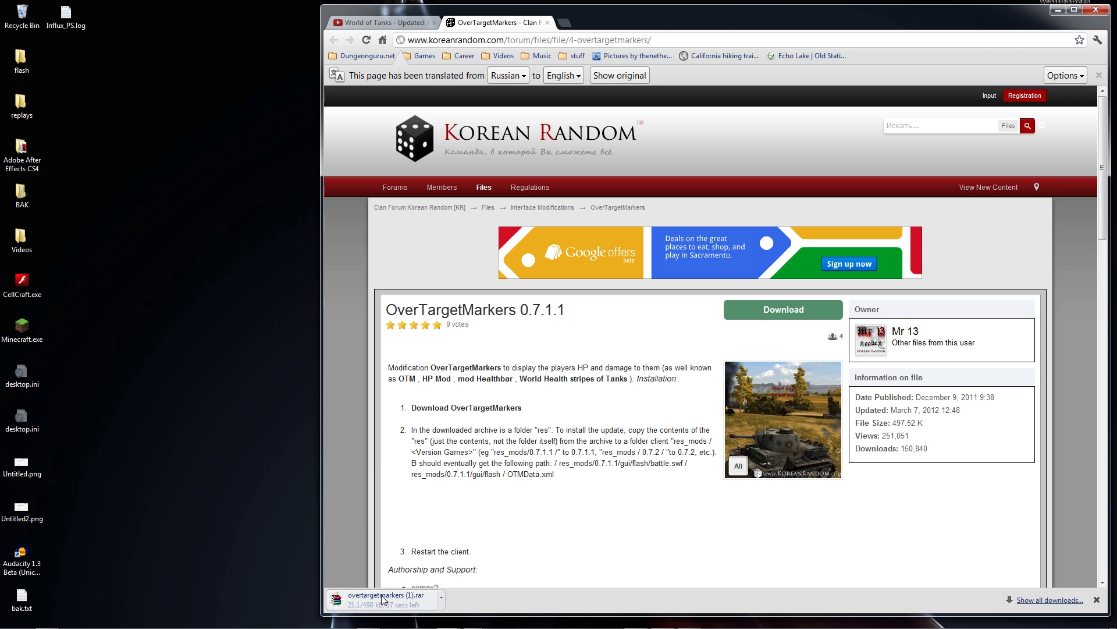
# Switch back to the YouTube tab while overtargetmarkers (1).rar downloads.
pyautogui.click(385, 22)
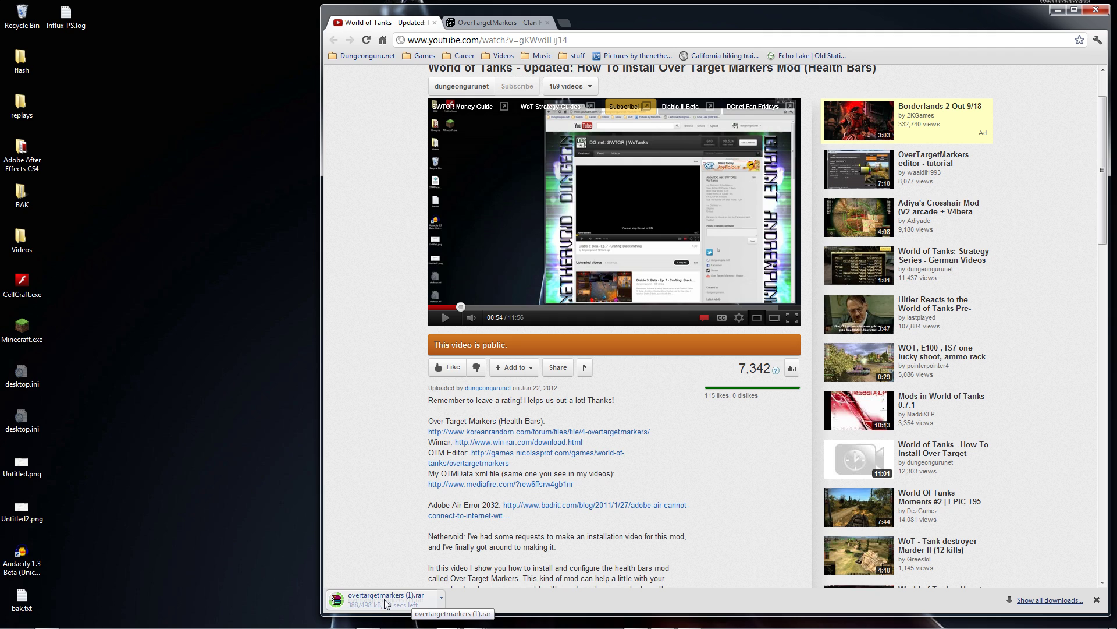
# Open overtargetmarkers (1).rar in WinRAR and browse to its res\gui\flash folder.
pyautogui.click(388, 602)
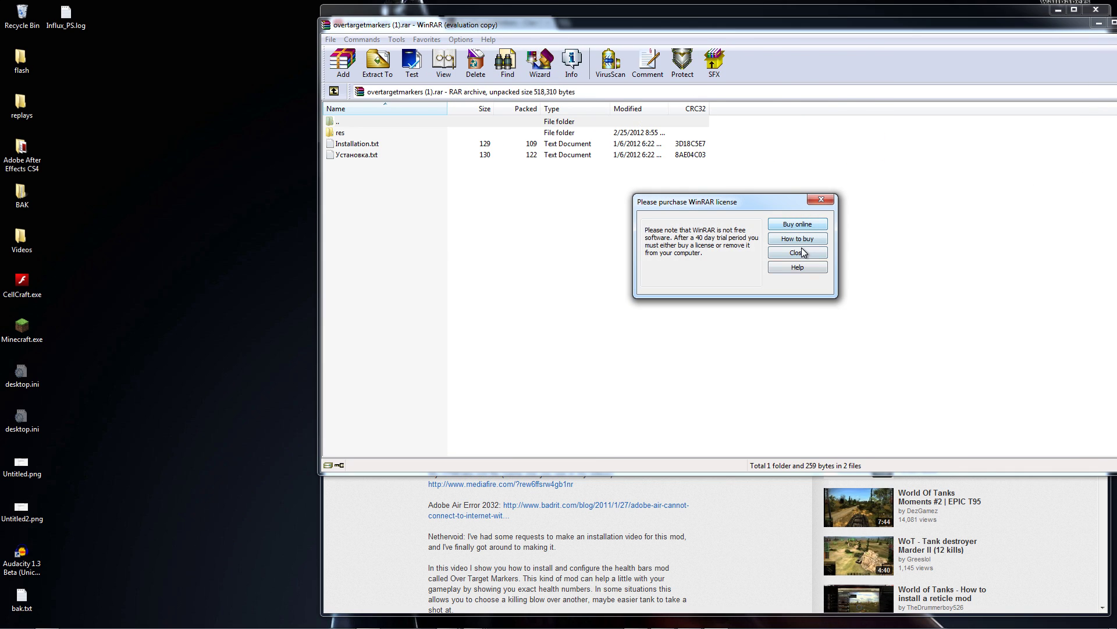
pyautogui.click(806, 253)
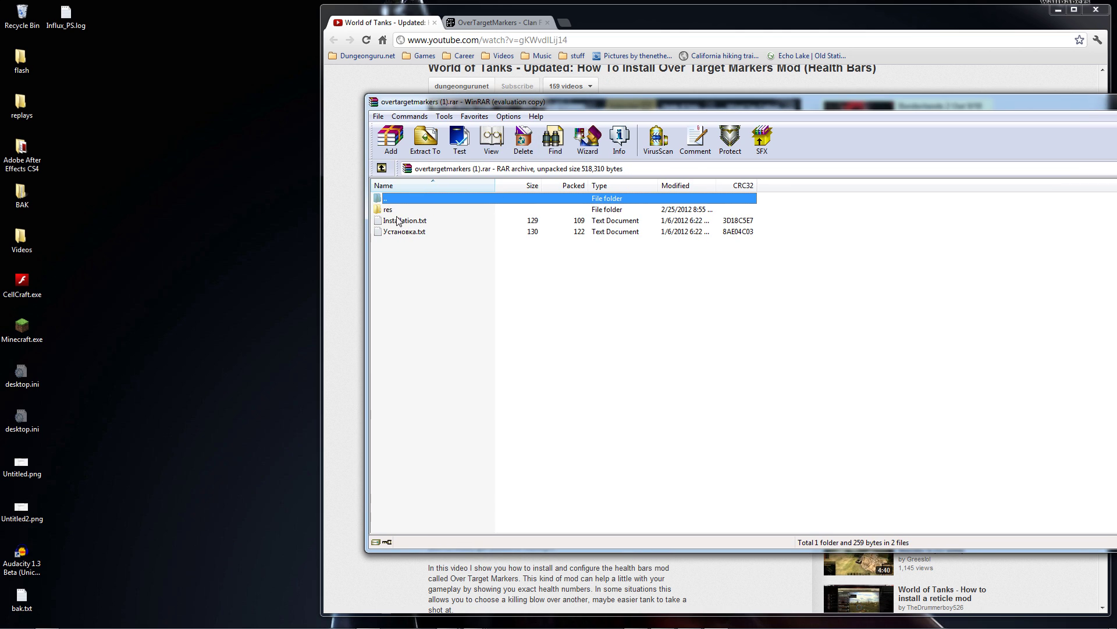
pyautogui.doubleClick(388, 210)
pyautogui.doubleClick(393, 211)
pyautogui.doubleClick(403, 211)
# Select battle.swf and OTMData.xml and drag them onto the desktop.
pyautogui.click(409, 212)
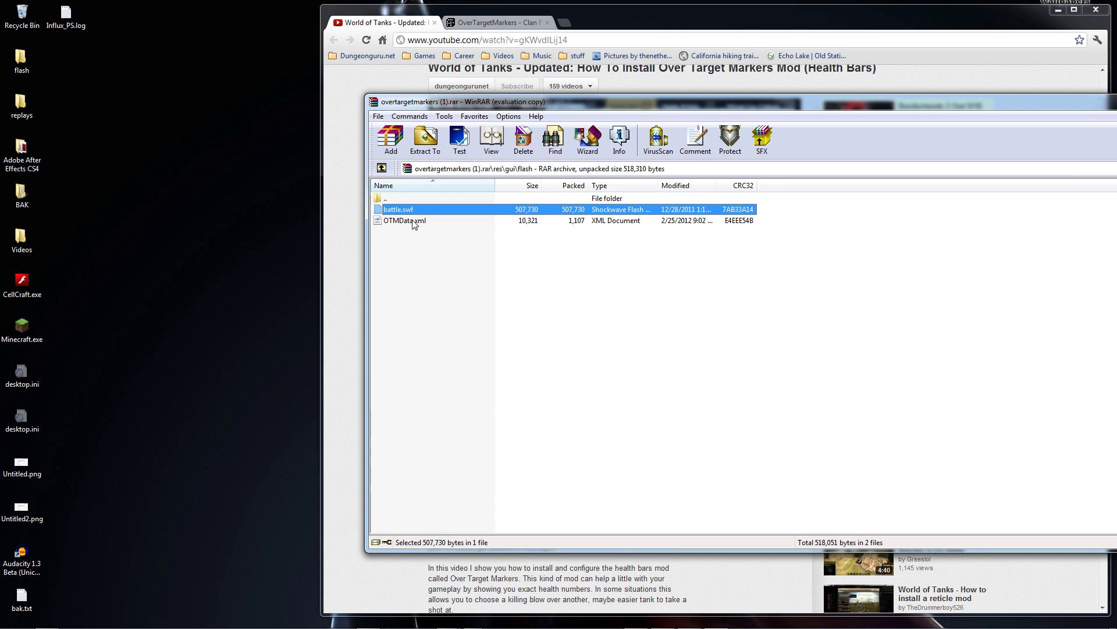
pyautogui.keyDown('shift'); pyautogui.click(412, 221); pyautogui.keyUp('shift')
pyautogui.moveTo(414, 211)
pyautogui.mouseDown()
pyautogui.moveTo(131, 207)
pyautogui.moveTo(186, 196)
pyautogui.moveTo(405, 211)
pyautogui.mouseUp()
pyautogui.rightClick(407, 211)
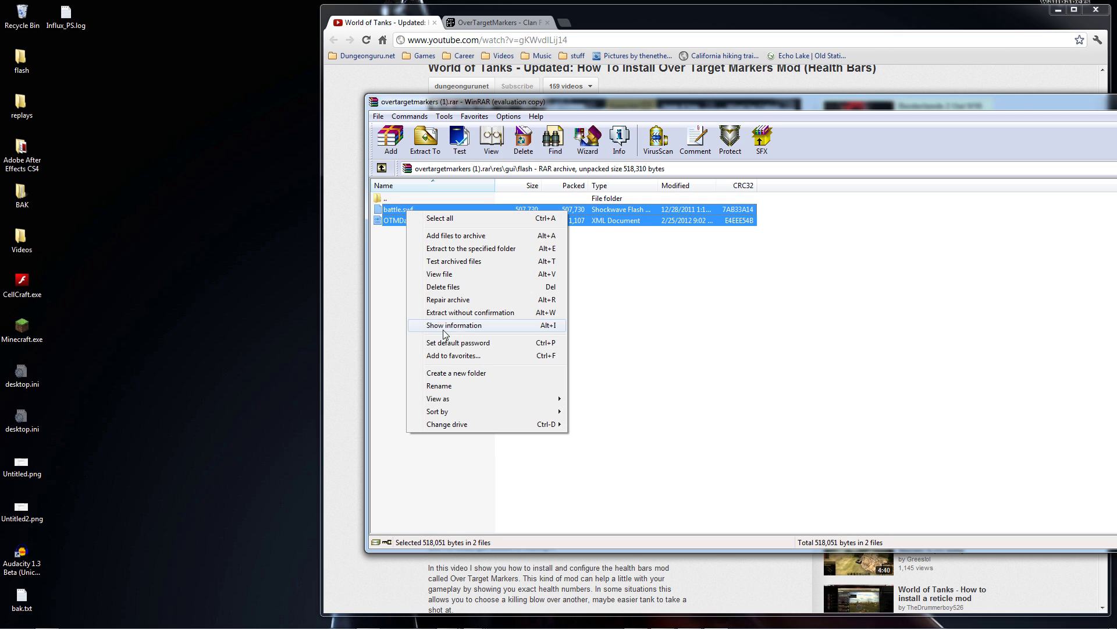
pyautogui.click(400, 215)
pyautogui.moveTo(400, 216); pyautogui.dragTo(105, 158)
pyautogui.moveTo(74, 51); pyautogui.dragTo(74, 51)
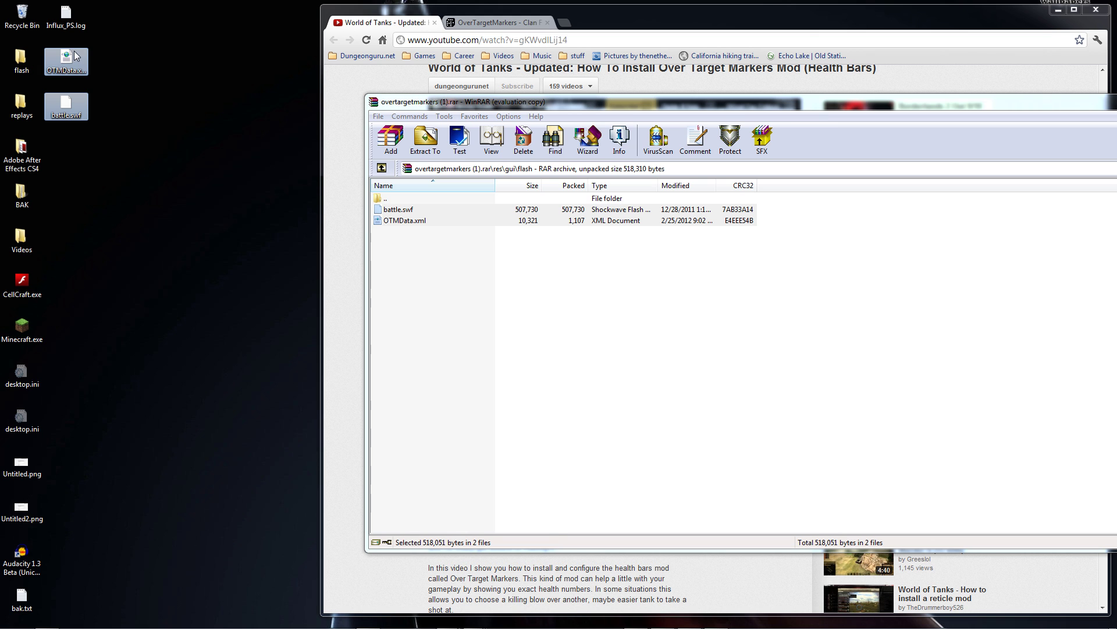
# Check the Korean Random tab, return to the YouTube tab, and minimize Chrome.
pyautogui.click(319, 185)
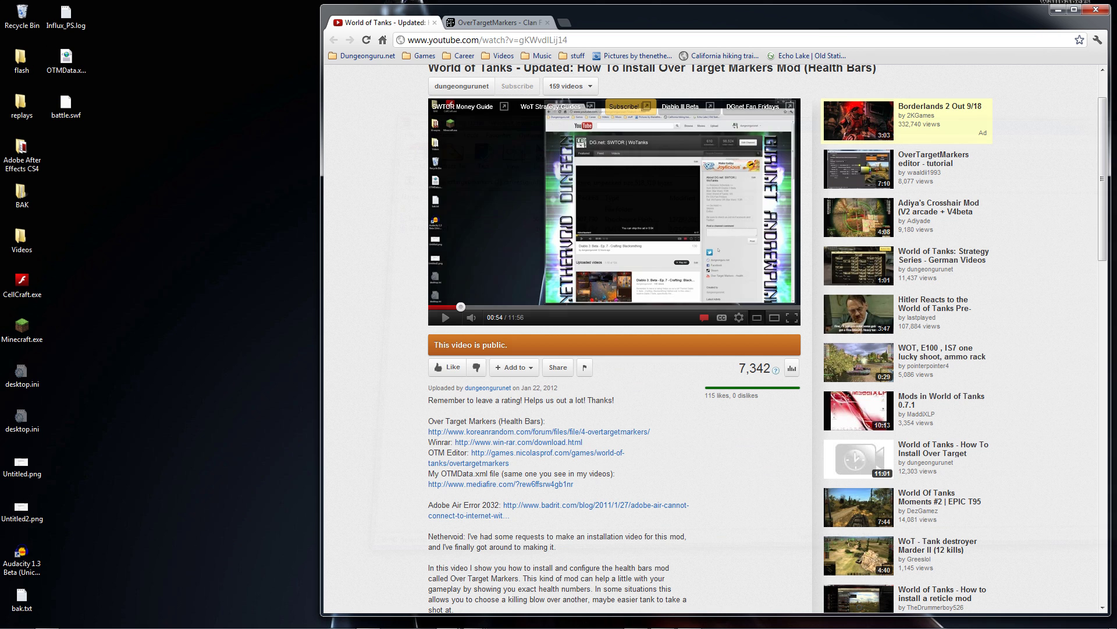
pyautogui.click(481, 23)
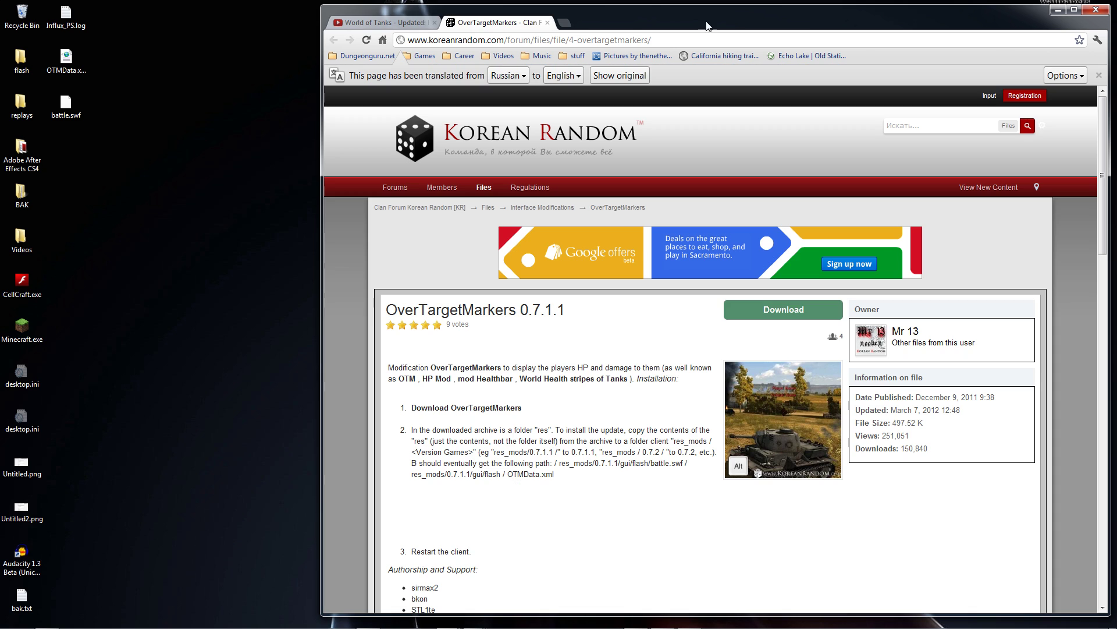
pyautogui.click(445, 24)
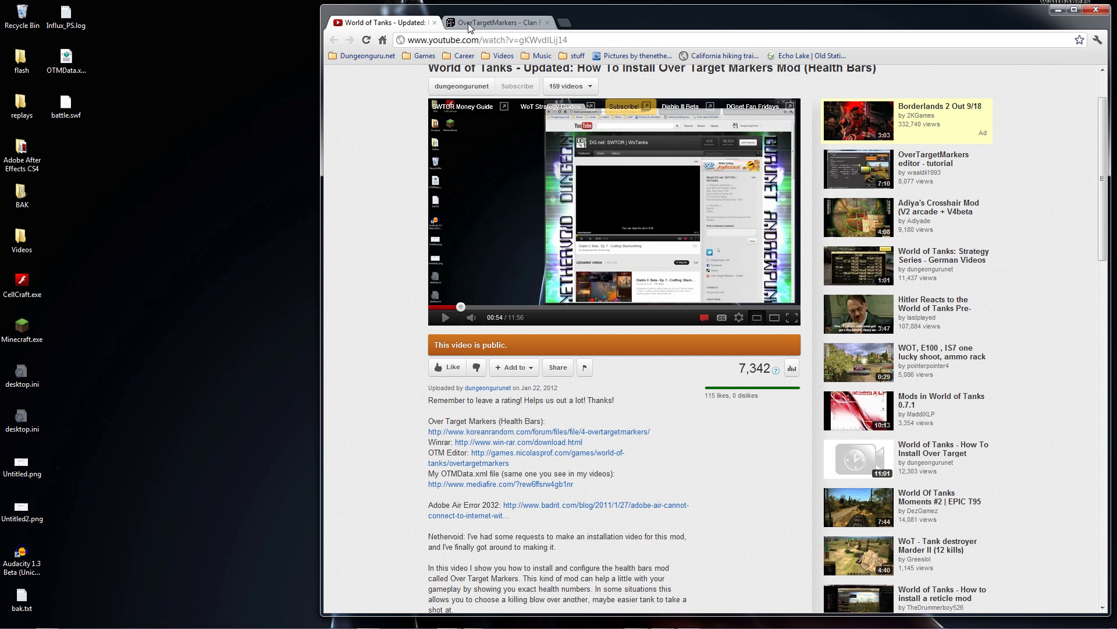
pyautogui.click(1055, 12)
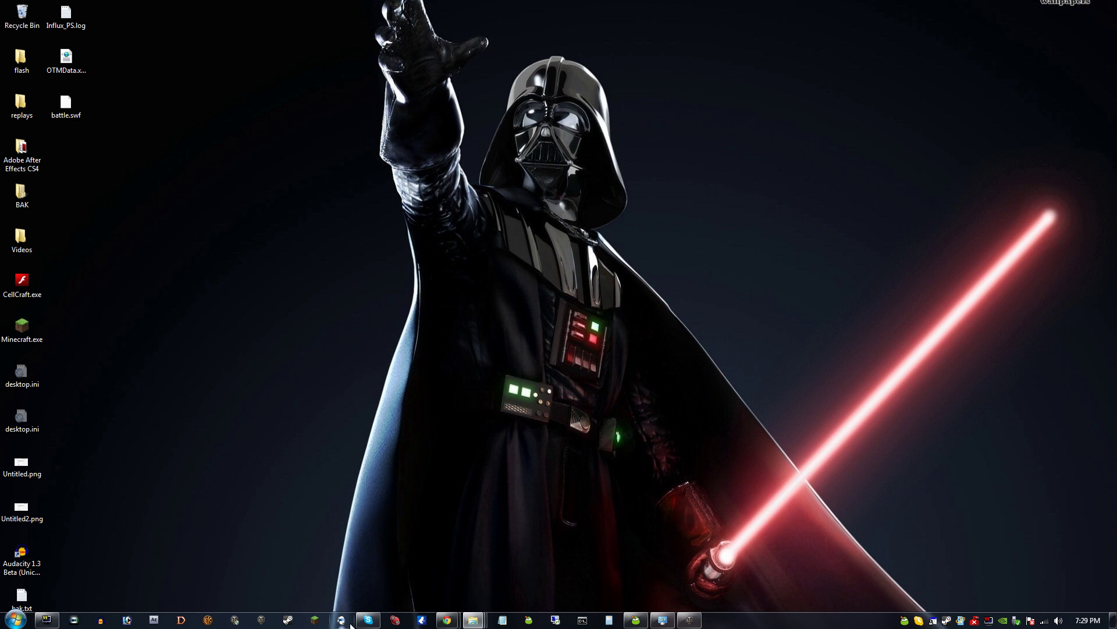
# Restore and reposition the Explorer window showing the empty flash folder.
pyautogui.moveTo(469, 623)
pyautogui.click(573, 579)
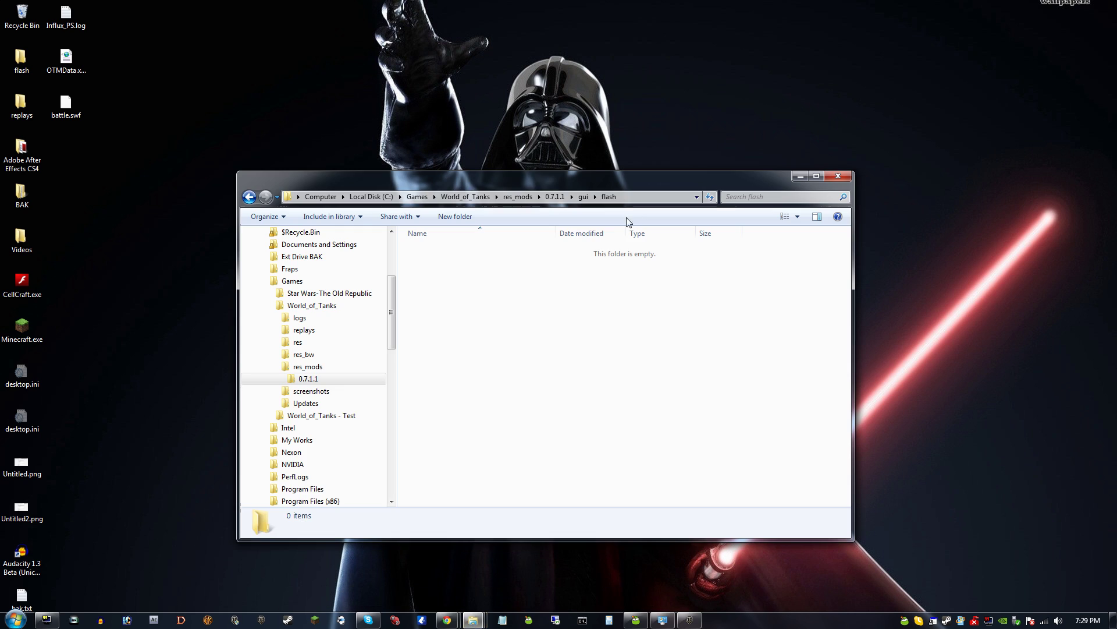
pyautogui.moveTo(459, 188); pyautogui.dragTo(564, 167)
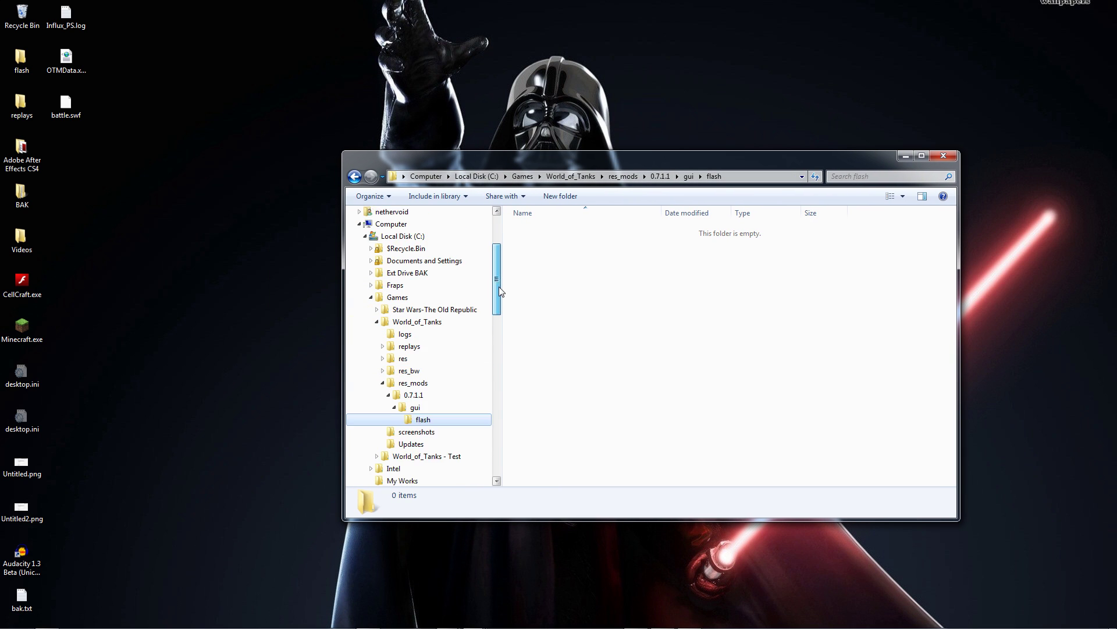
# Drag battle.swf and OTMData.xml from the desktop into the flash folder.
pyautogui.moveTo(92, 48); pyautogui.dragTo(77, 103)
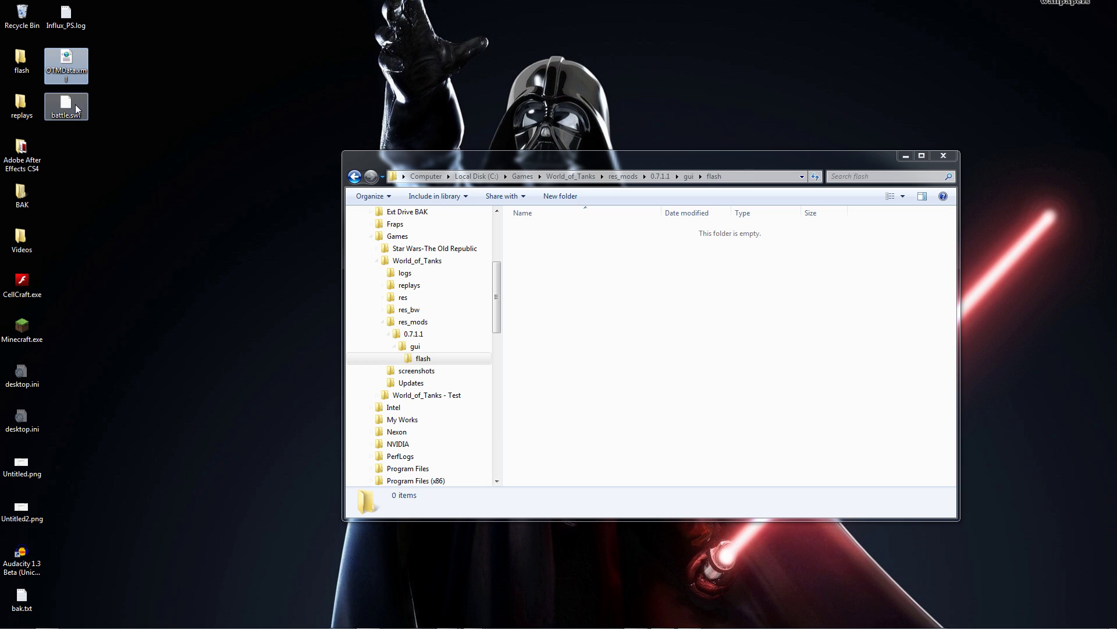
pyautogui.moveTo(409, 214); pyautogui.dragTo(599, 289)
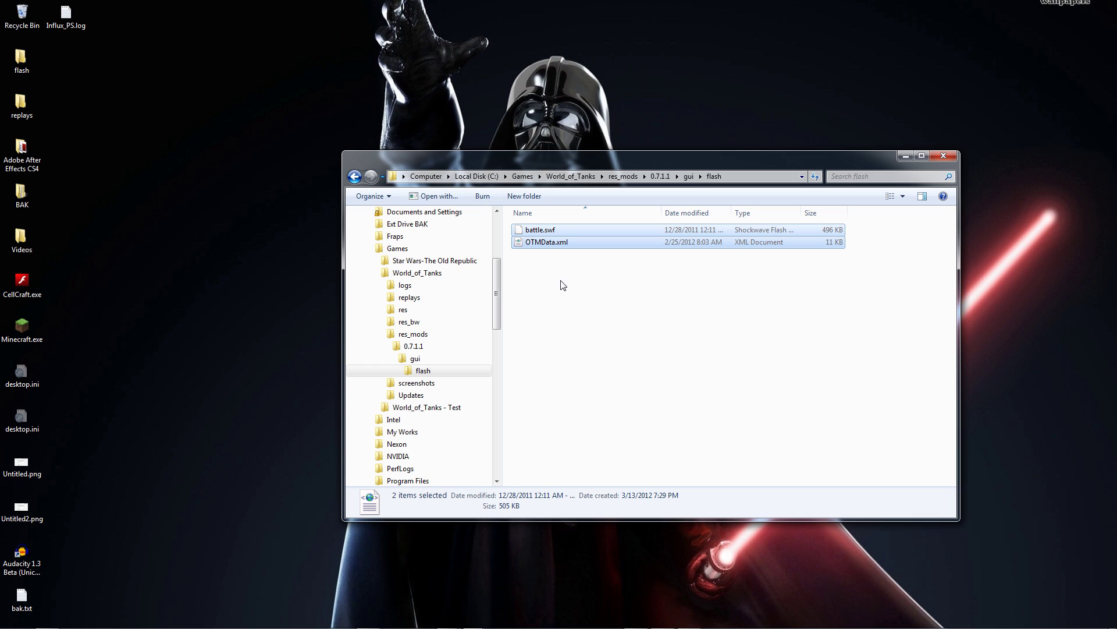
pyautogui.click(540, 267)
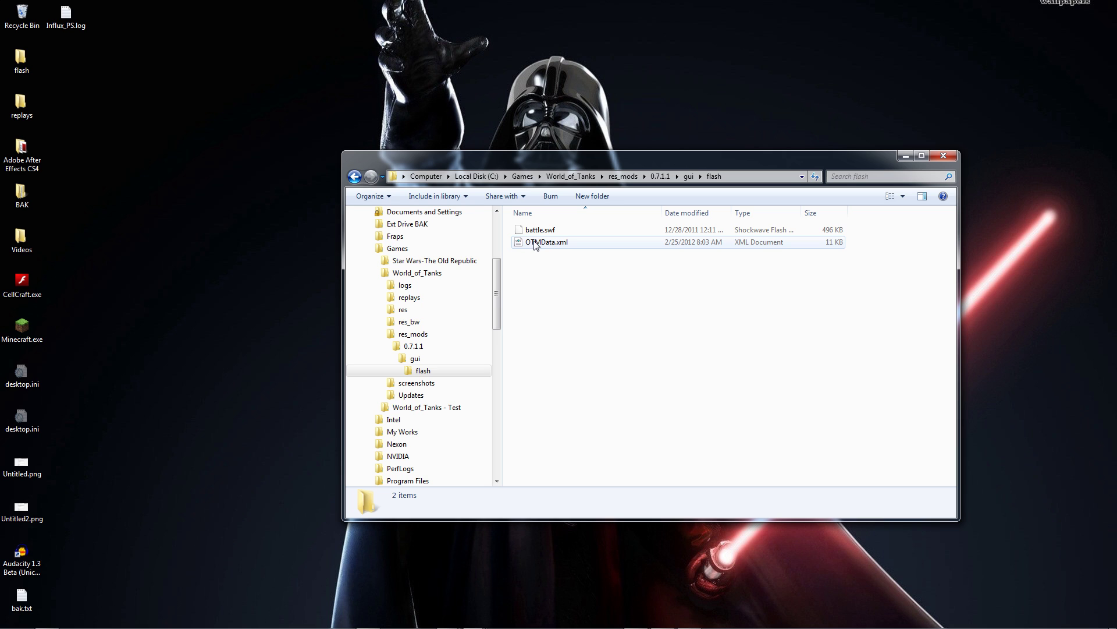
pyautogui.click(548, 244)
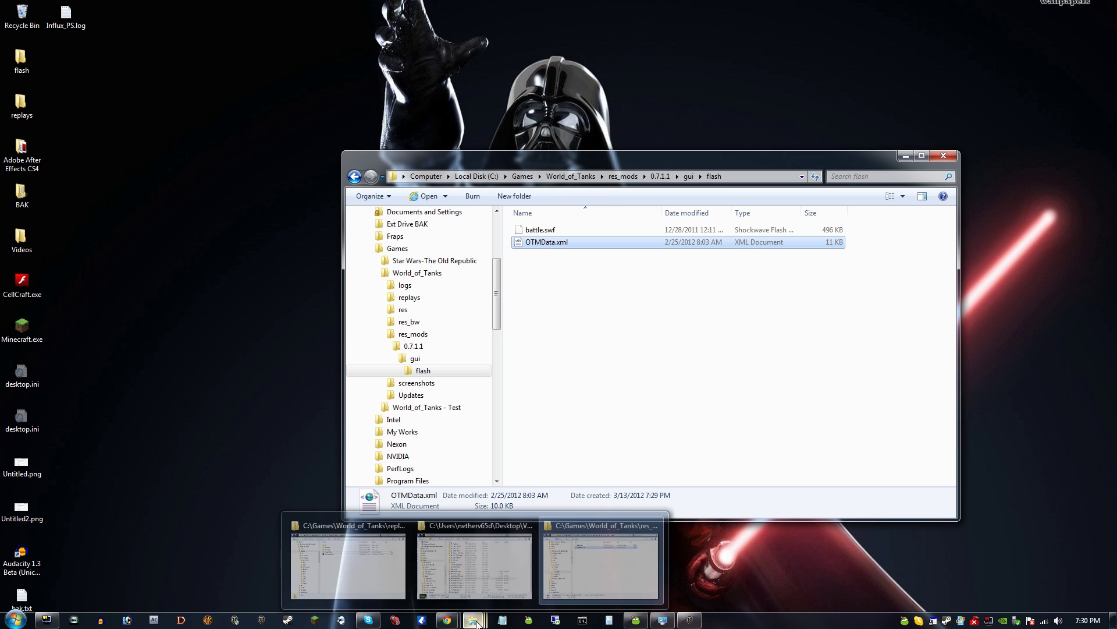
# Download OTMData.xml from the description's MediaFire link and show it in its folder via Ctrl+J.
pyautogui.click(446, 620)
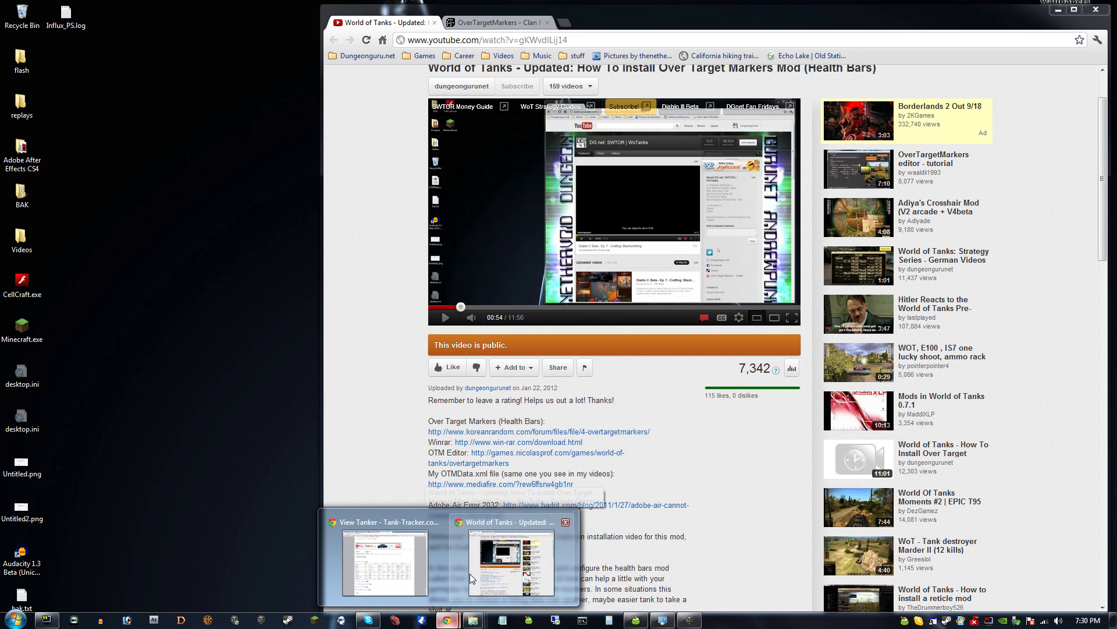
pyautogui.click(488, 582)
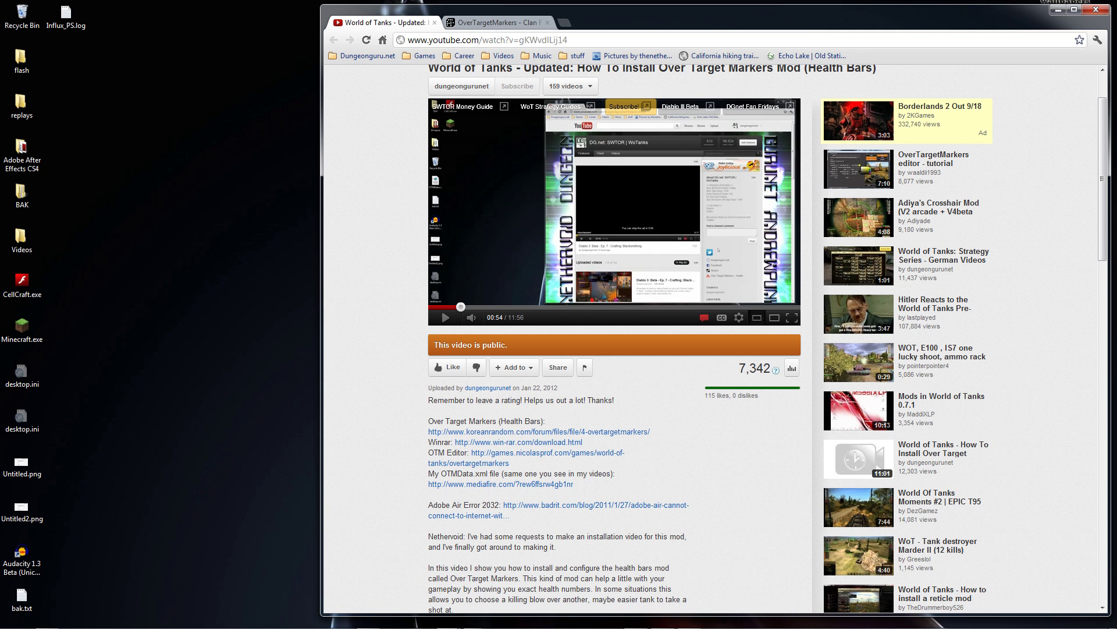
pyautogui.click(515, 484)
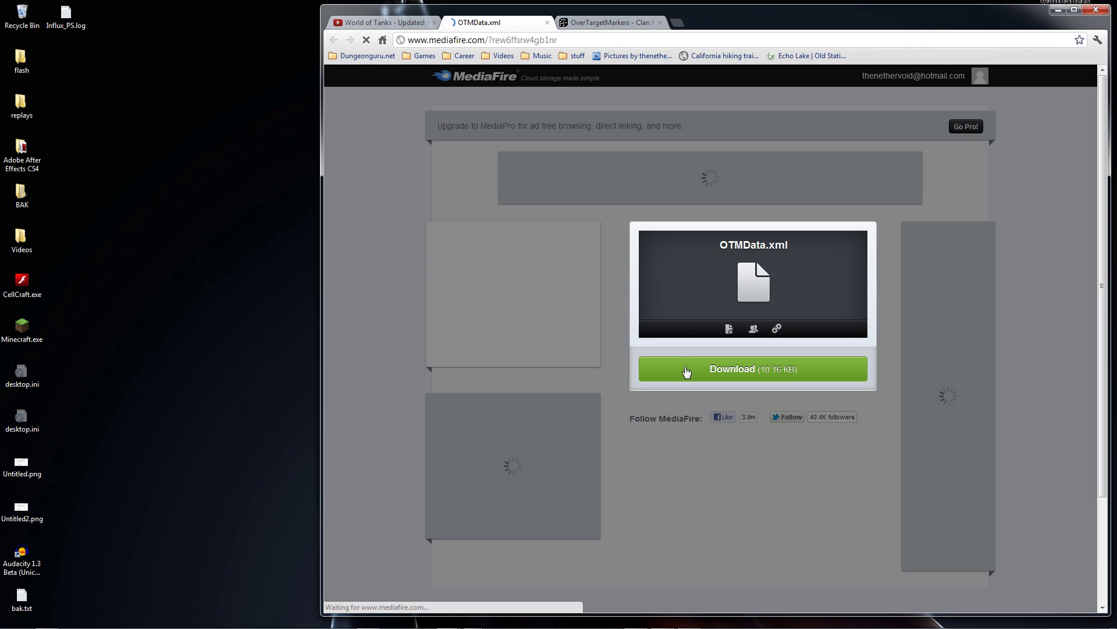
pyautogui.click(685, 369)
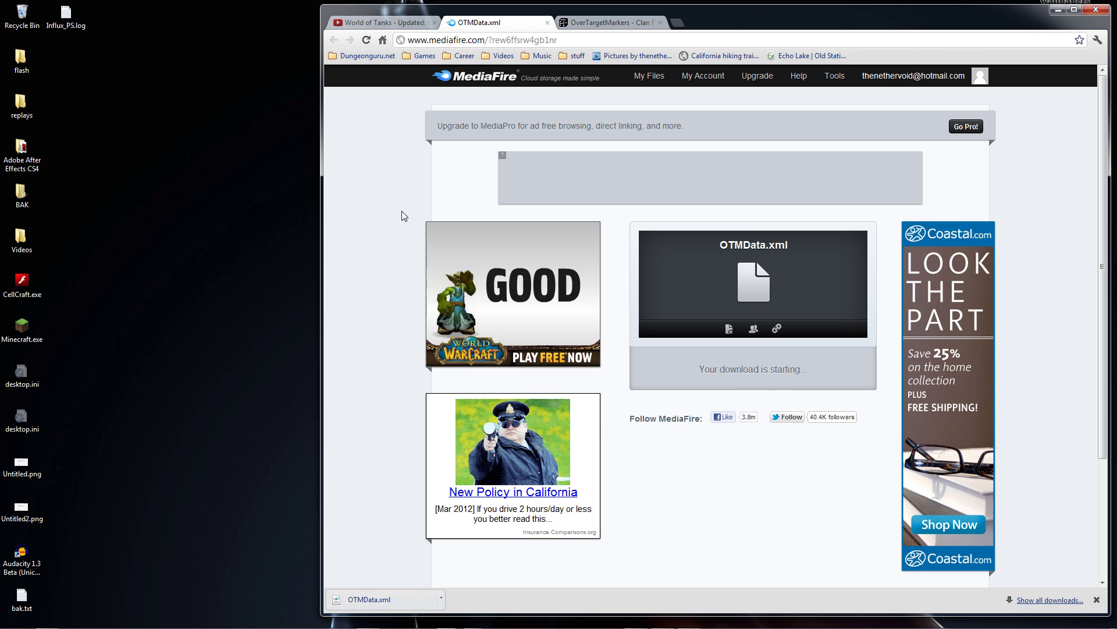
pyautogui.hotkey('ctrl', 'j')
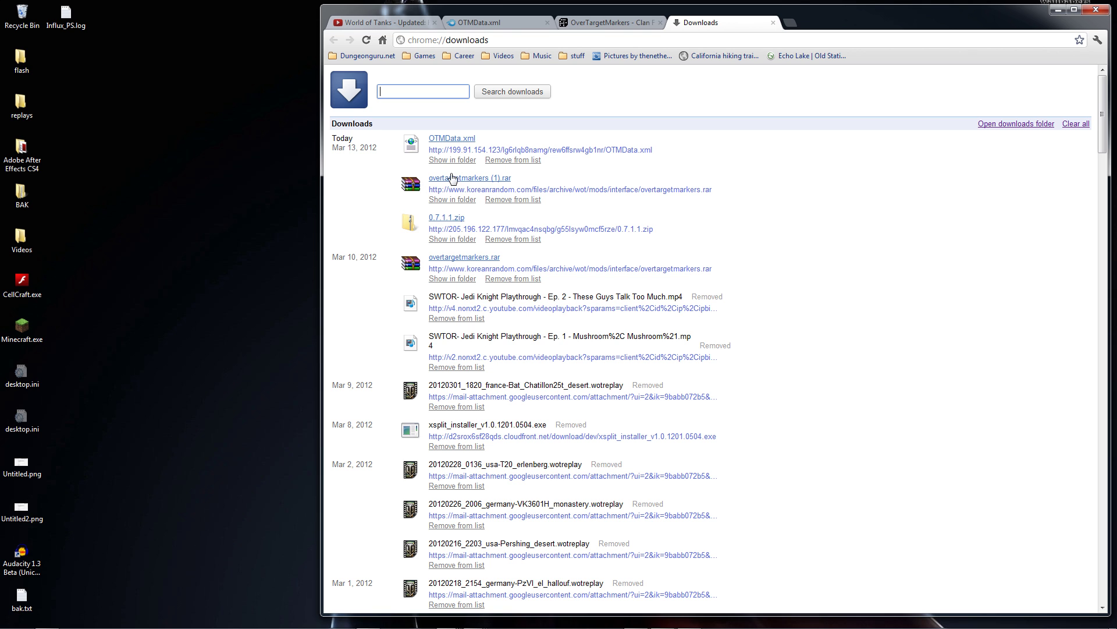
pyautogui.click(452, 161)
# Copy the downloaded OTMData.xml, then close the Downloads window, downloads tab and MediaFire tab.
pyautogui.rightClick(557, 260)
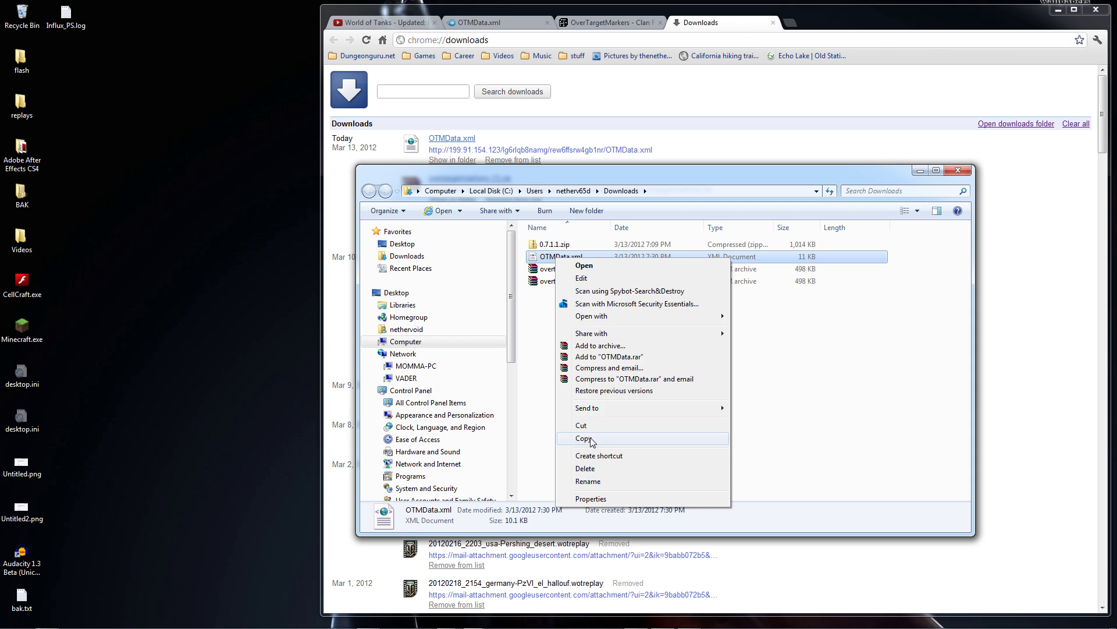
pyautogui.click(582, 438)
pyautogui.click(958, 170)
pyautogui.click(773, 23)
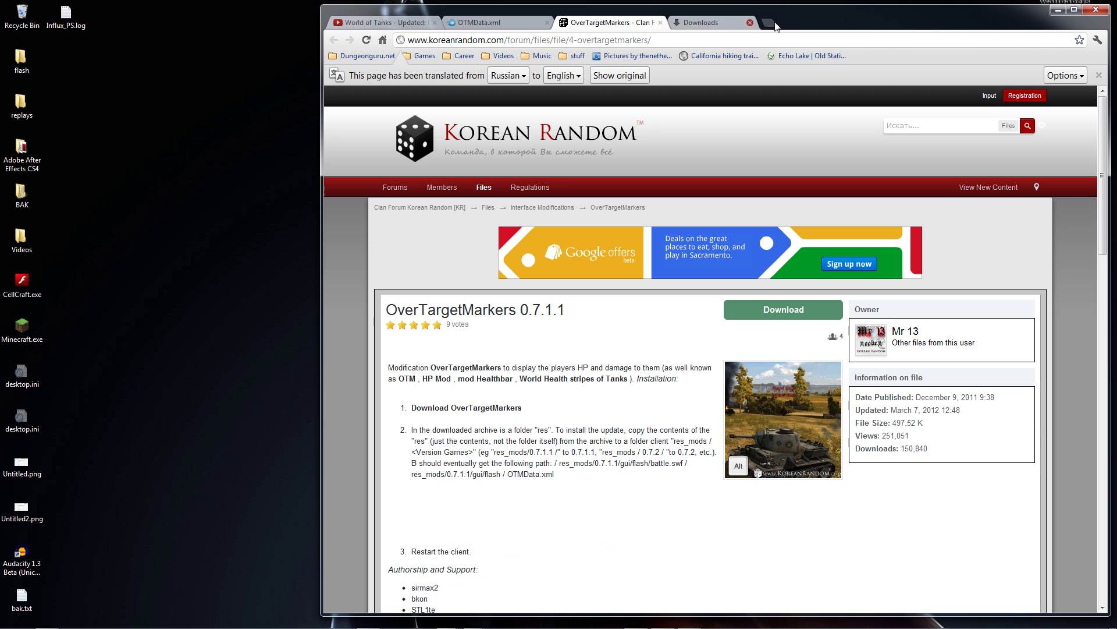
pyautogui.click(547, 23)
# Paste the downloaded 10.1 KB OTMData.xml into the flash folder, overwriting the old copy.
pyautogui.click(1056, 11)
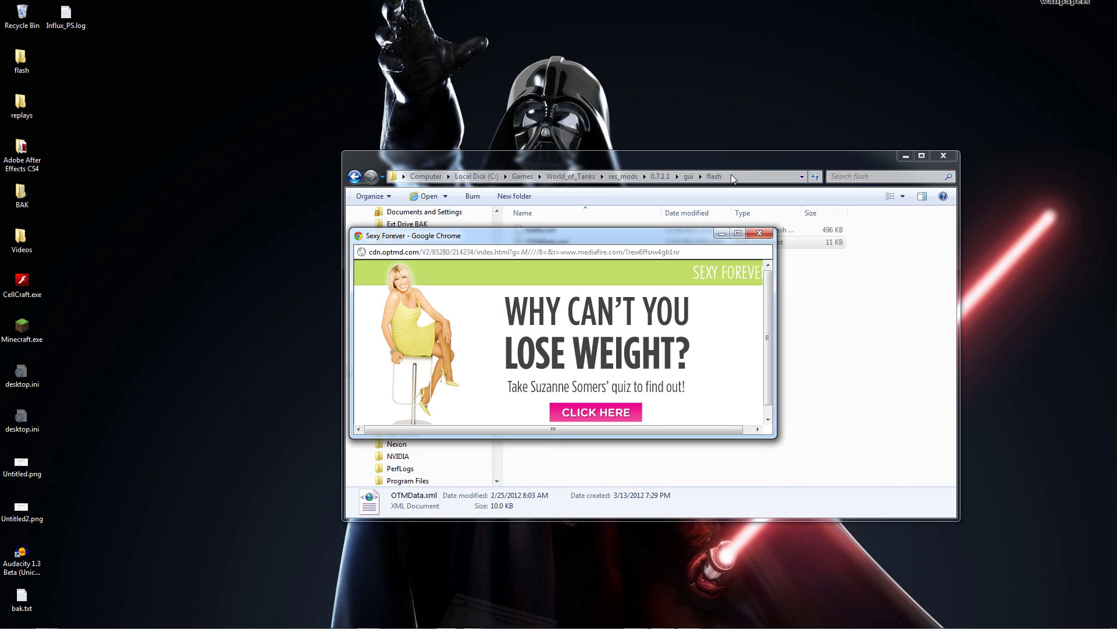
pyautogui.click(765, 232)
pyautogui.rightClick(585, 299)
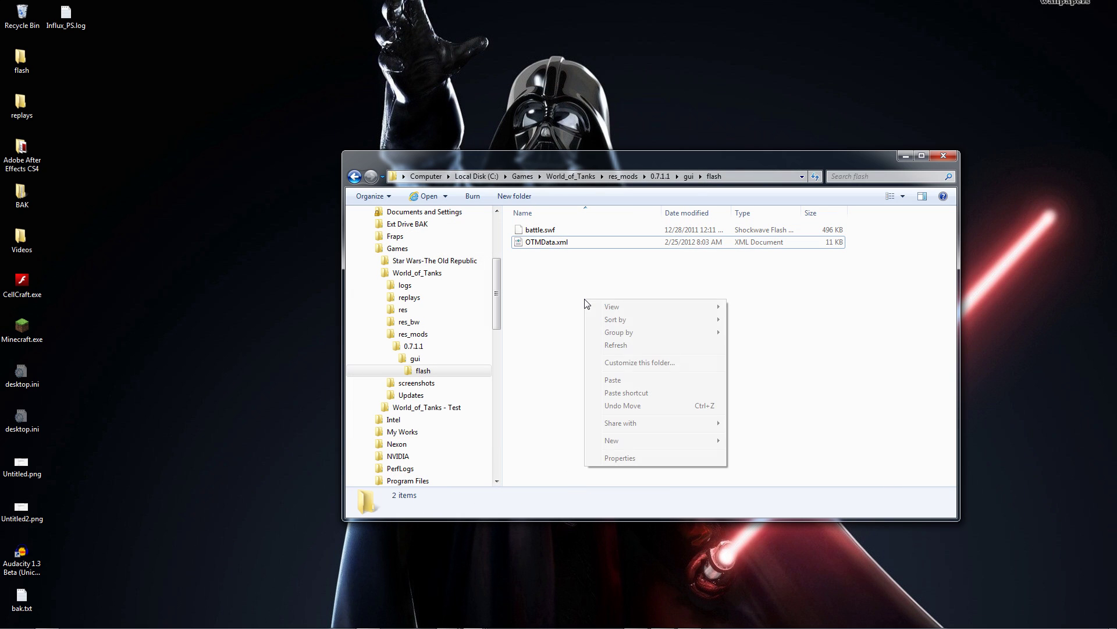
pyautogui.click(605, 380)
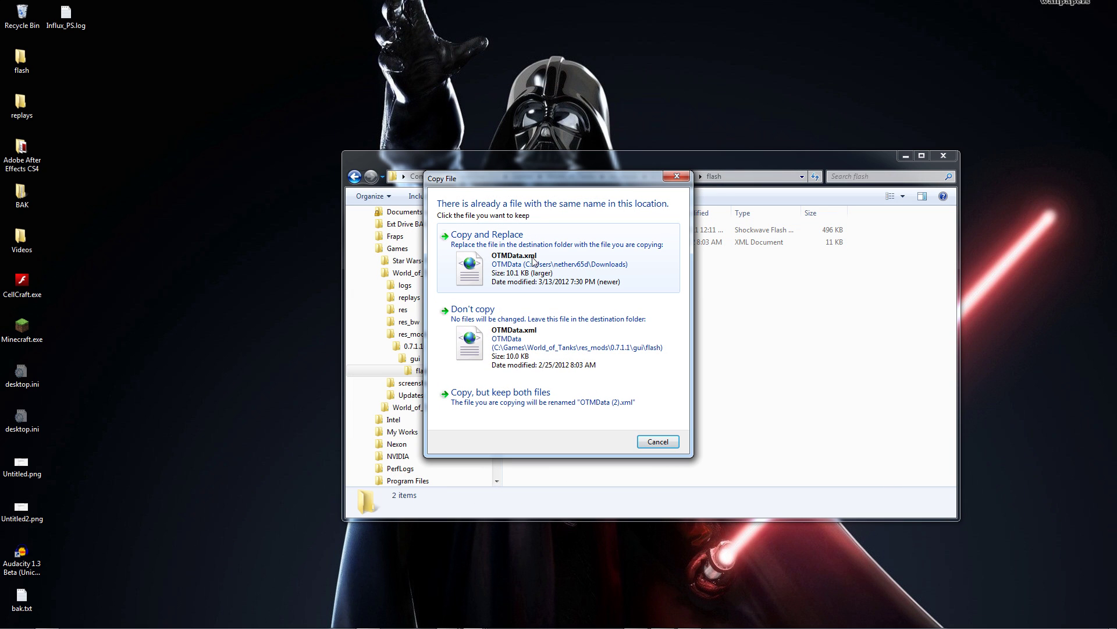
pyautogui.click(547, 268)
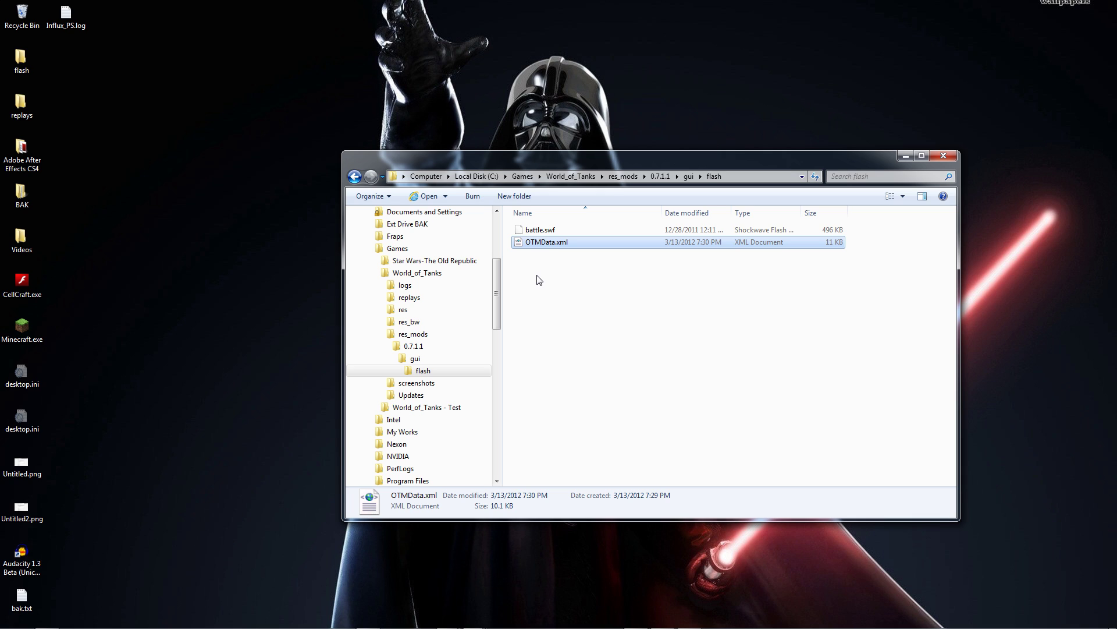
pyautogui.click(447, 619)
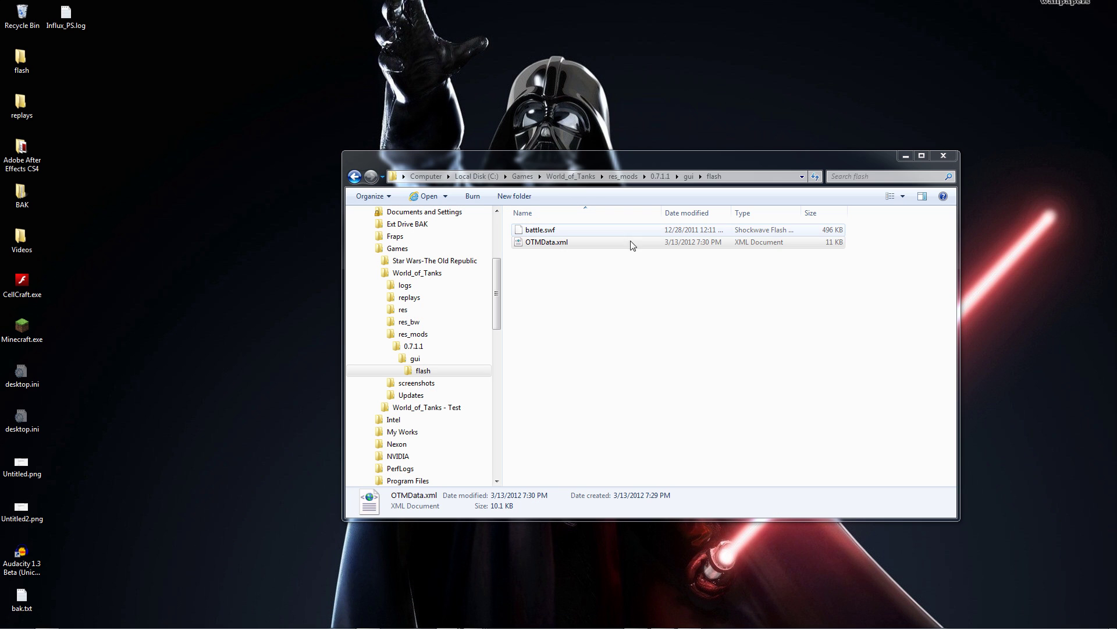
pyautogui.click(446, 620)
pyautogui.click(493, 553)
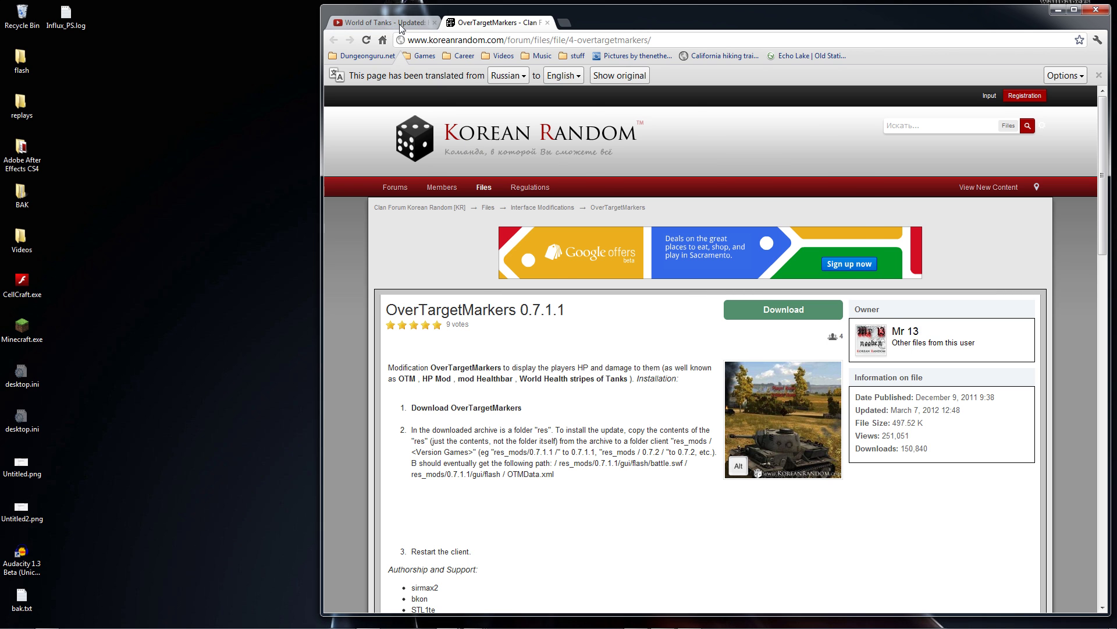
pyautogui.click(399, 23)
pyautogui.click(497, 22)
pyautogui.click(1058, 10)
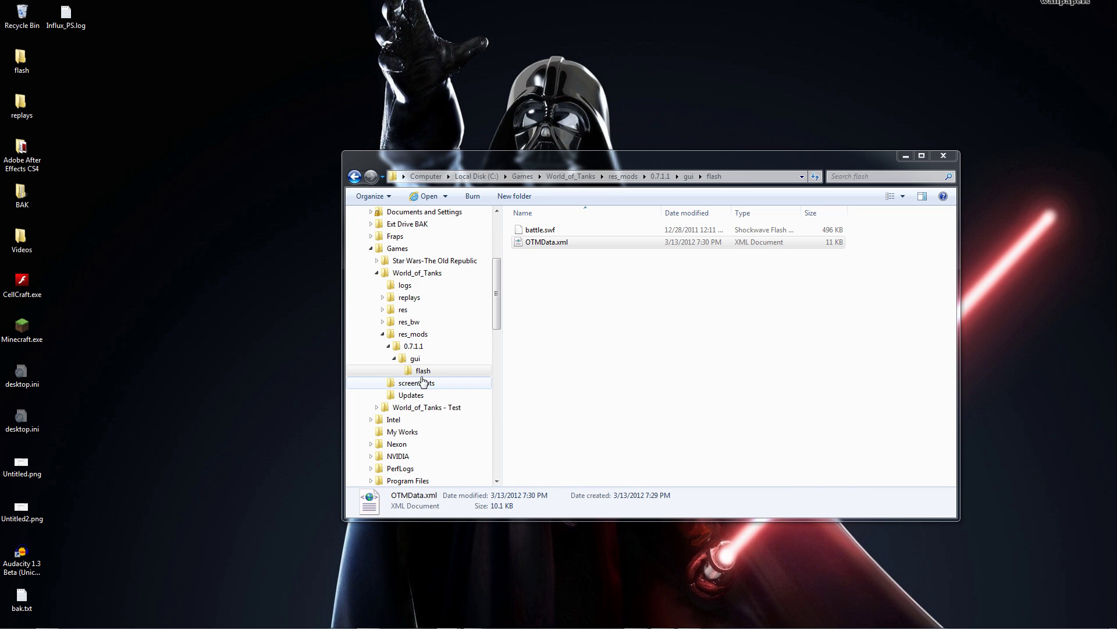